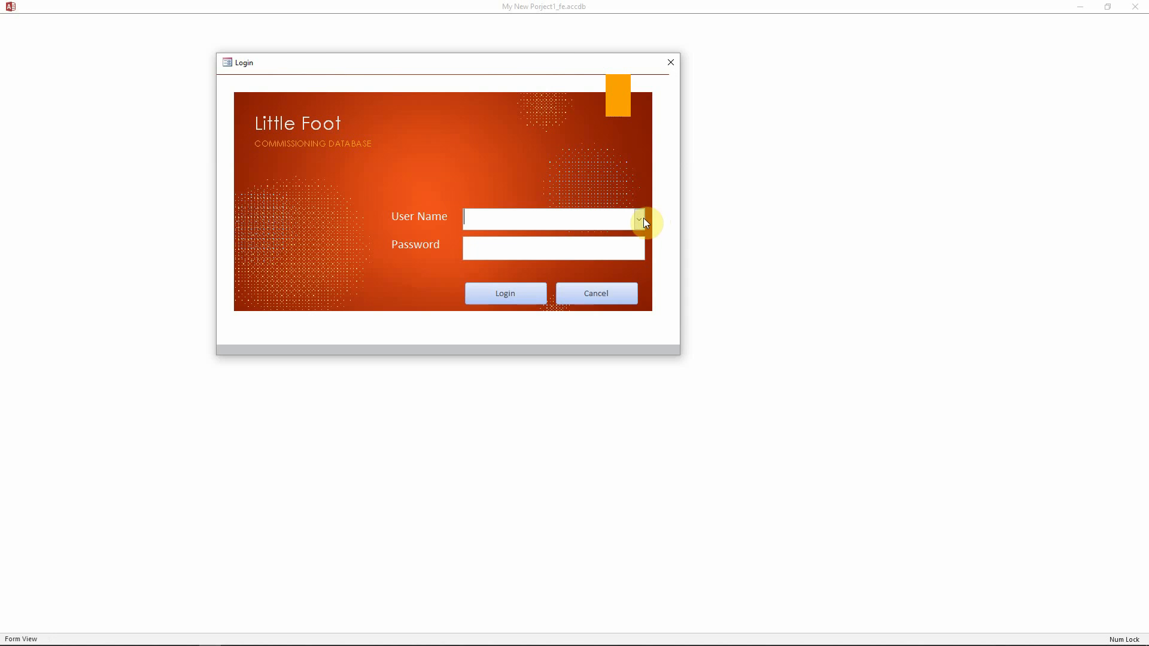
Log in to the commissioning database by choosing the user name and entering the account password
click(640, 220)
click(561, 305)
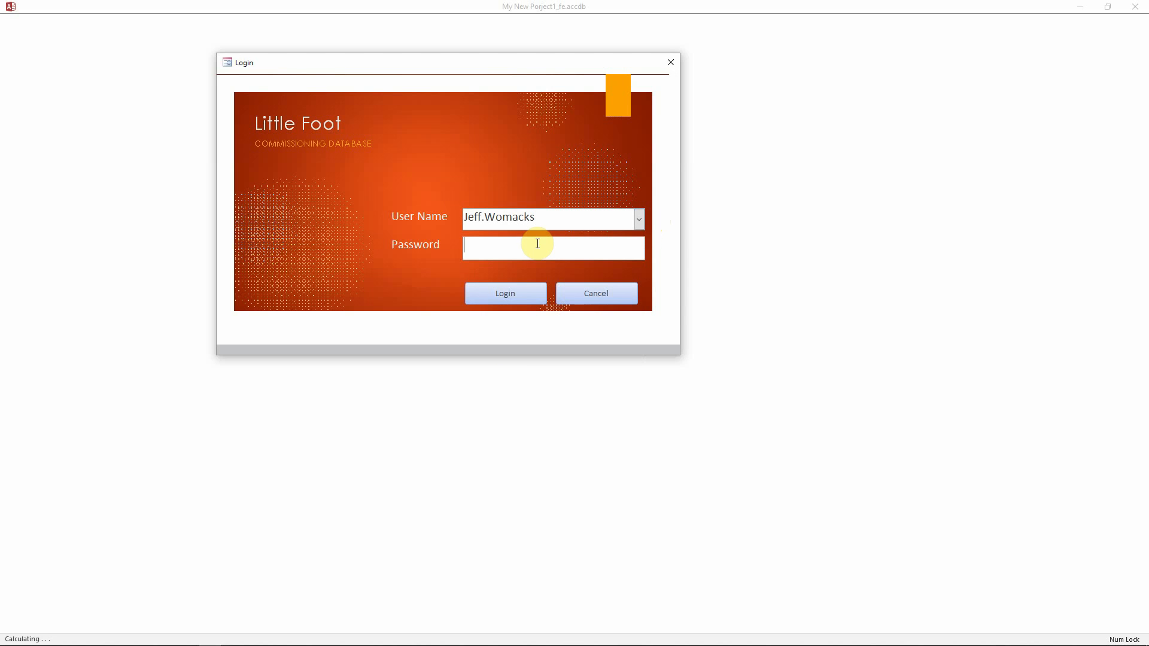
click(539, 243)
text(*****)
key(Return)
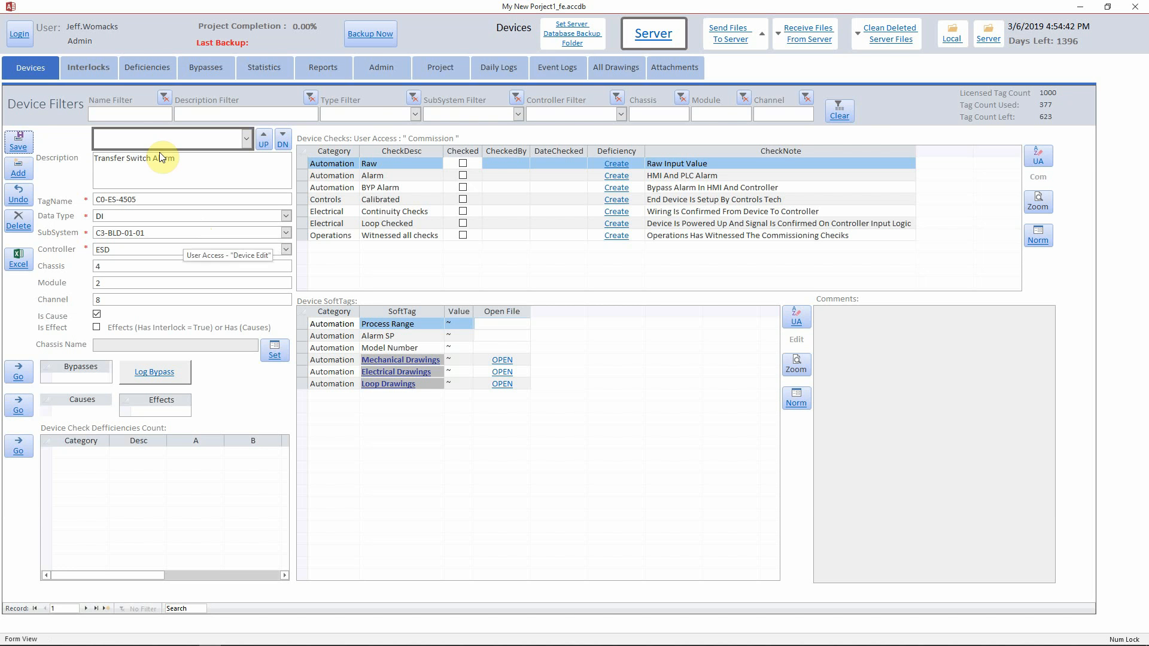
Open the Interlocks page and look through its lists of available effect tags and cause tags
click(81, 66)
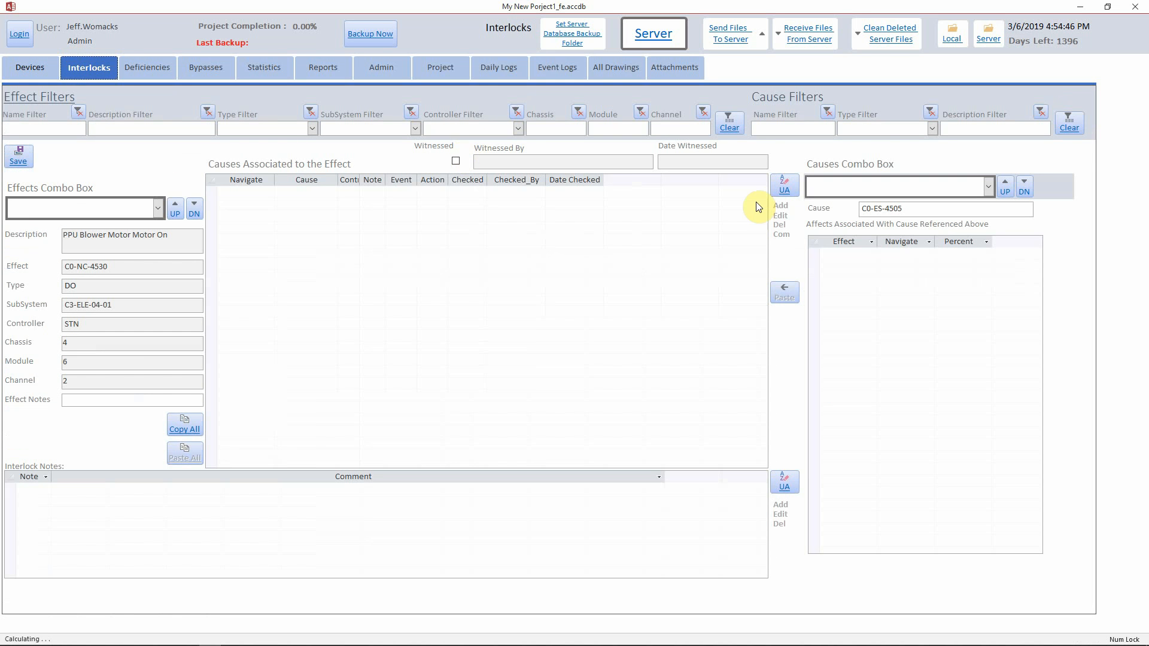
click(162, 211)
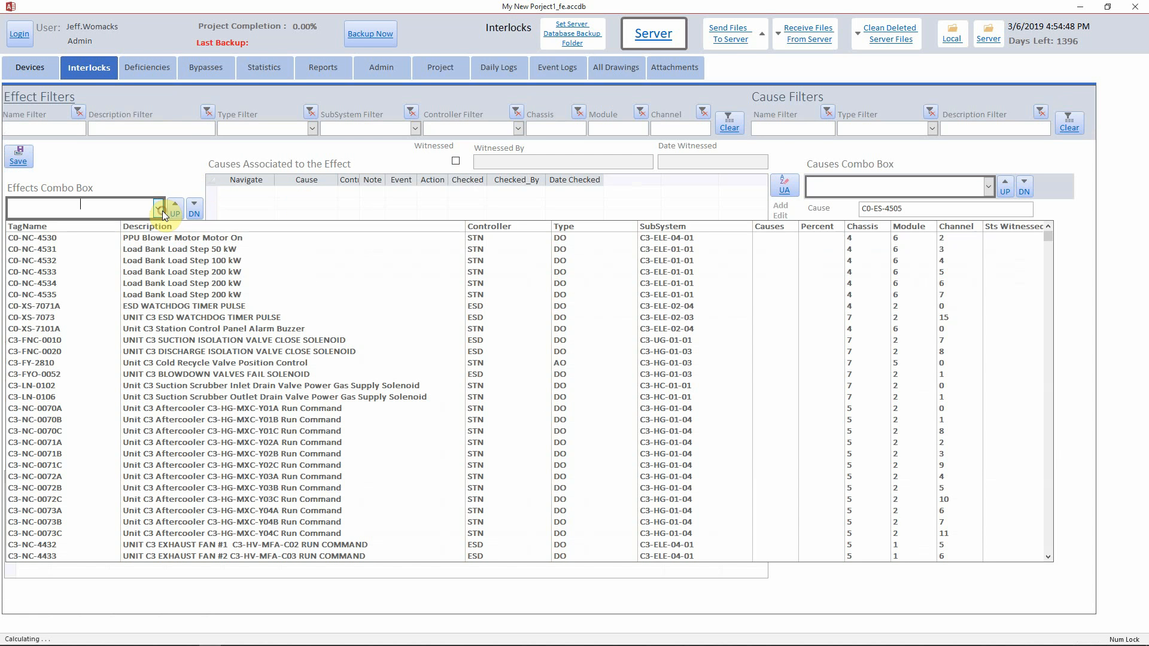
scroll(766, 299, down, 6)
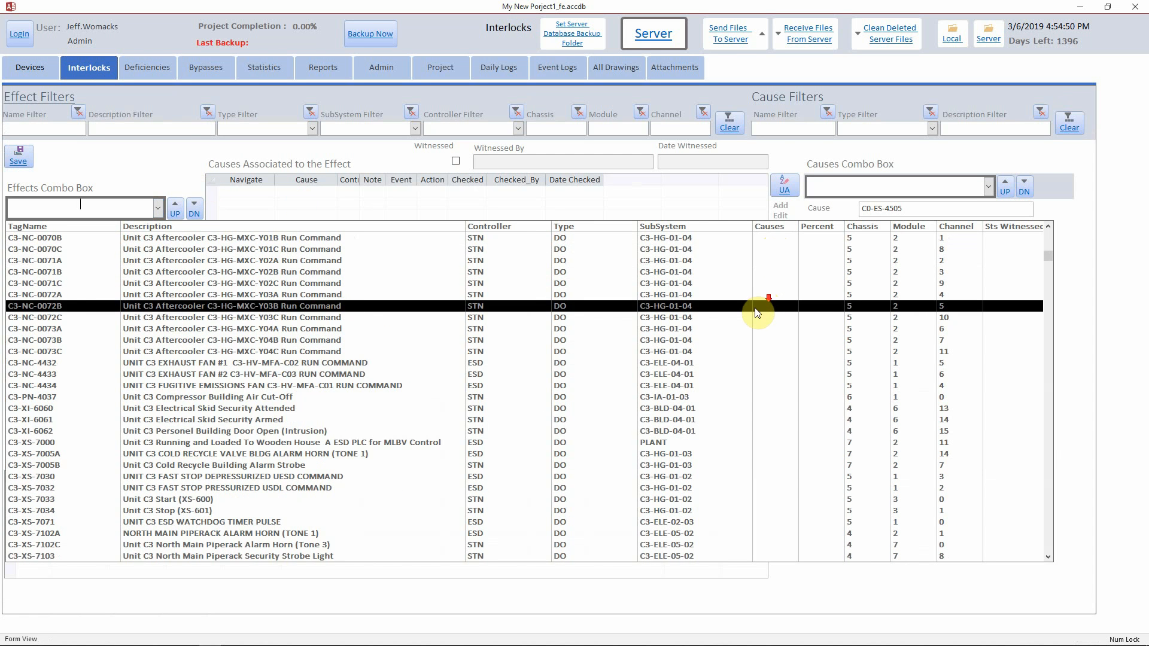
click(1023, 153)
click(990, 184)
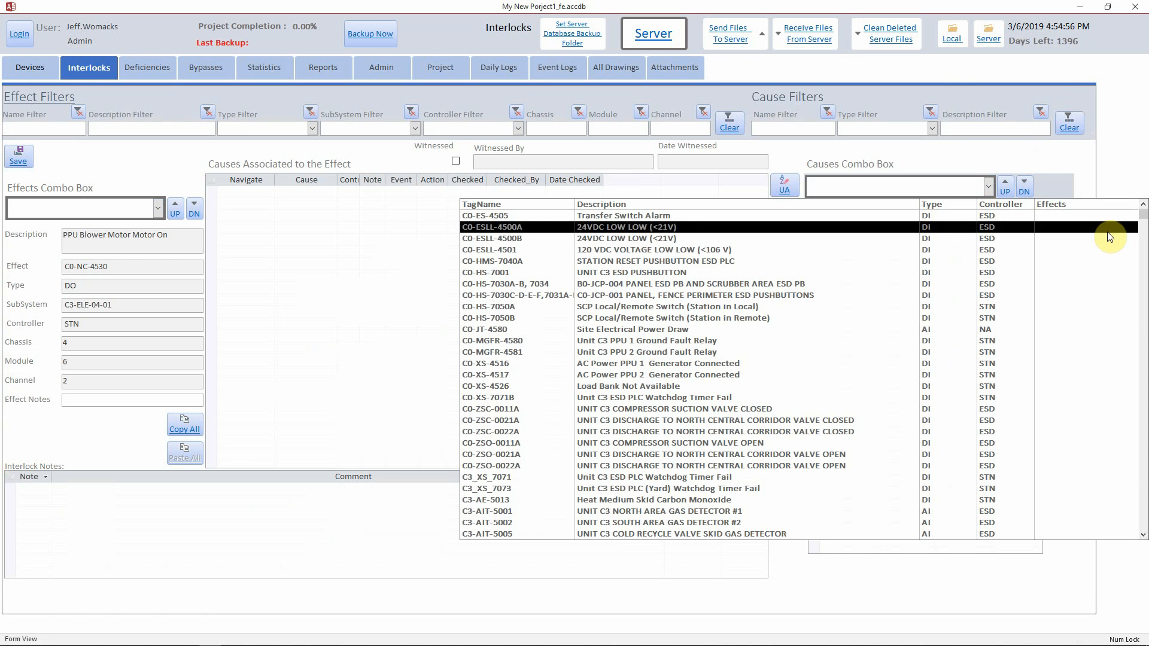
scroll(1067, 286, down, 2)
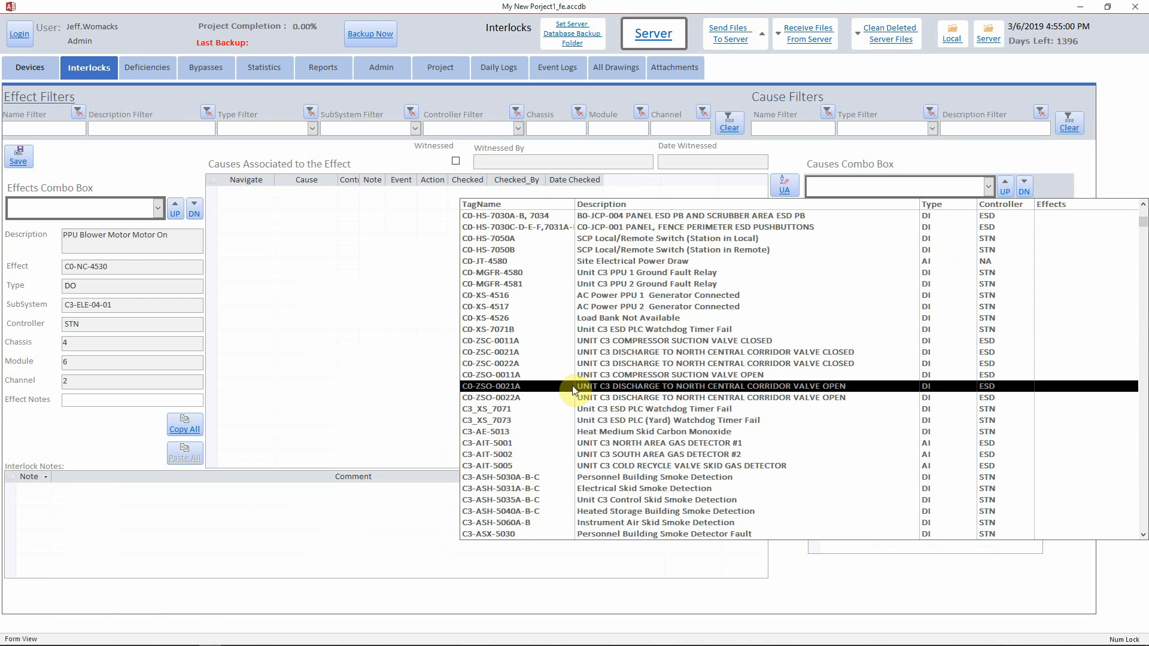
click(182, 162)
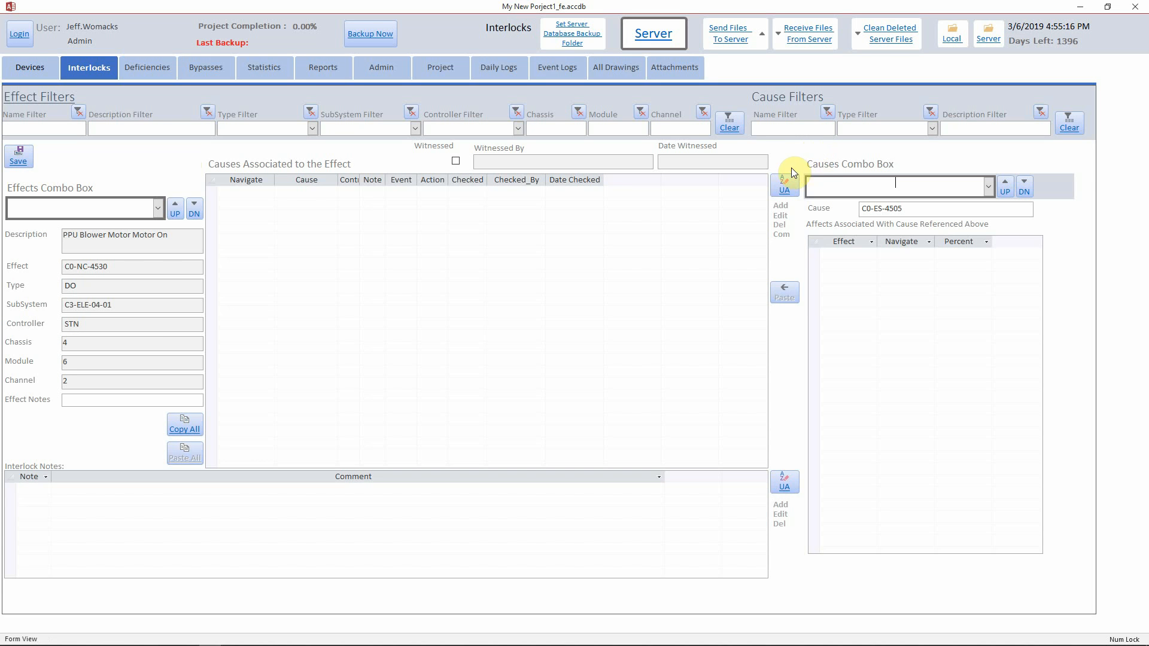
Enable editing of the causes table and paste cause C0-HS-7050B into effect C0-NC-4530
click(989, 187)
click(793, 128)
click(988, 183)
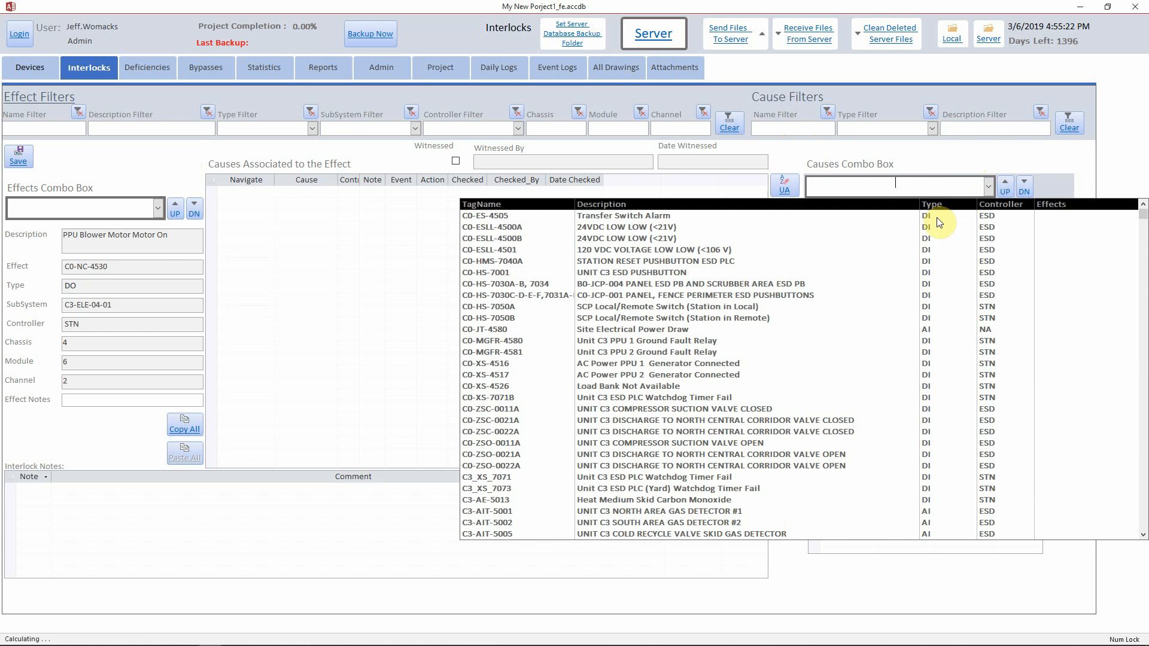
click(883, 323)
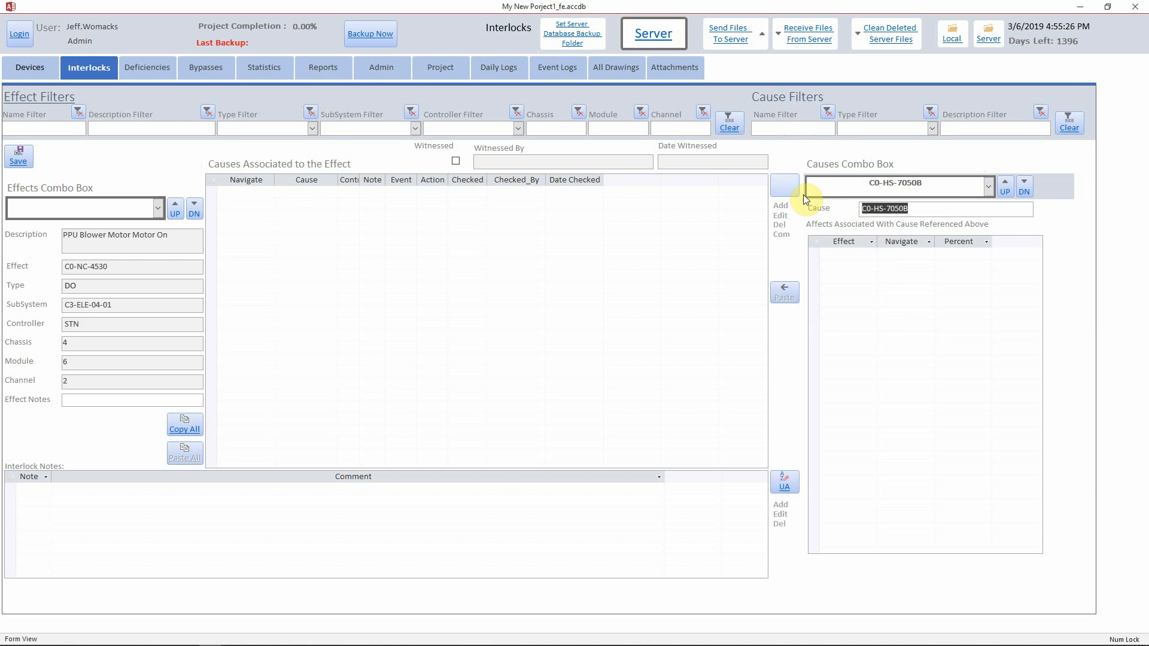
click(783, 193)
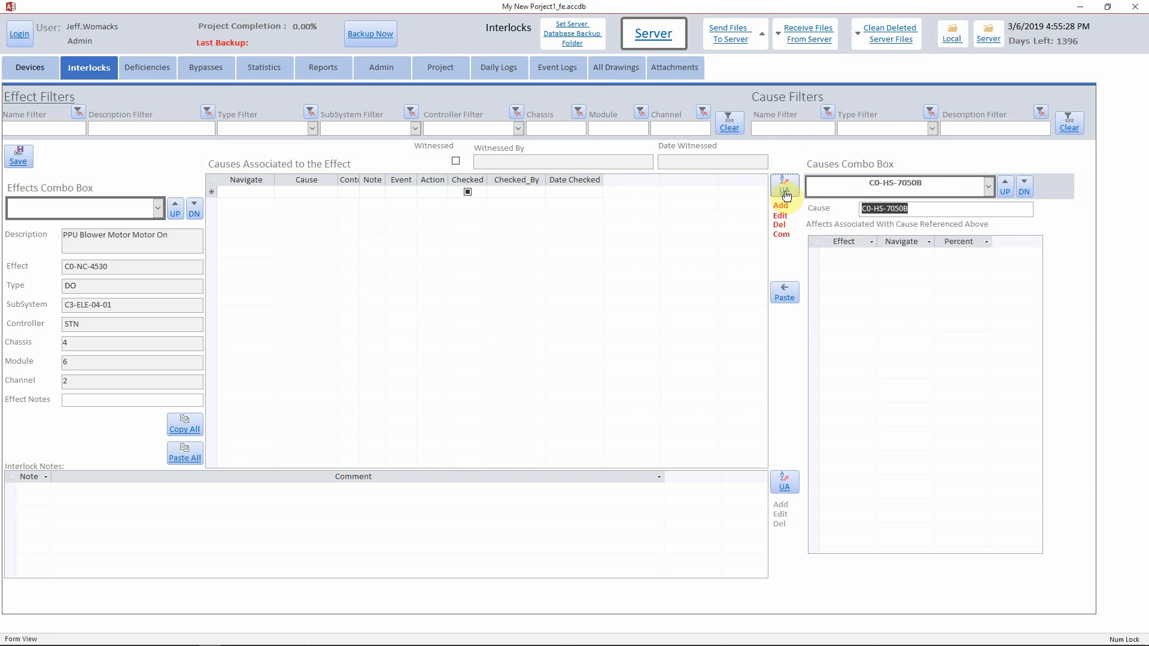
click(789, 303)
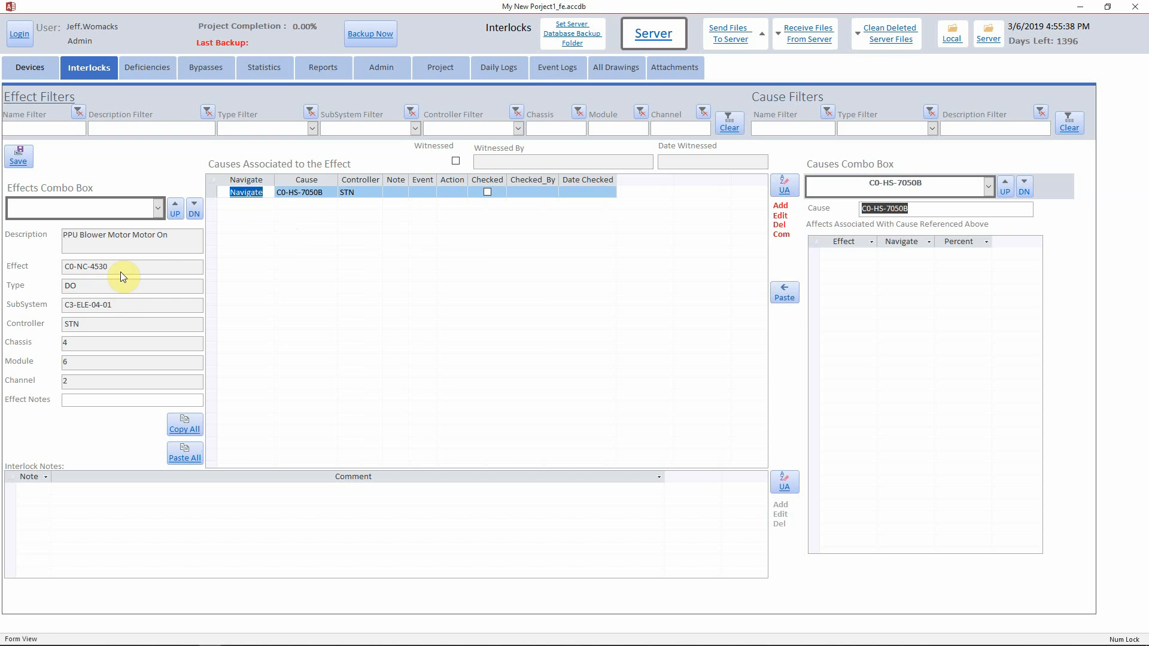
Look over the event options for cause C0-HS-7050B and save the interlock
click(396, 192)
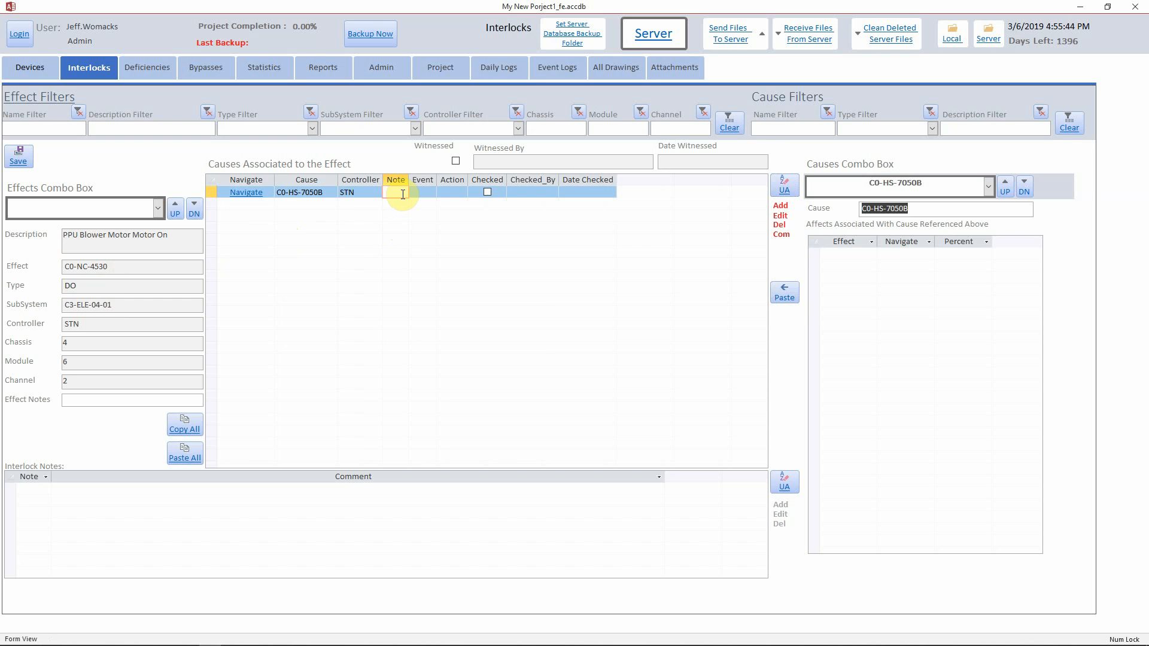
click(422, 193)
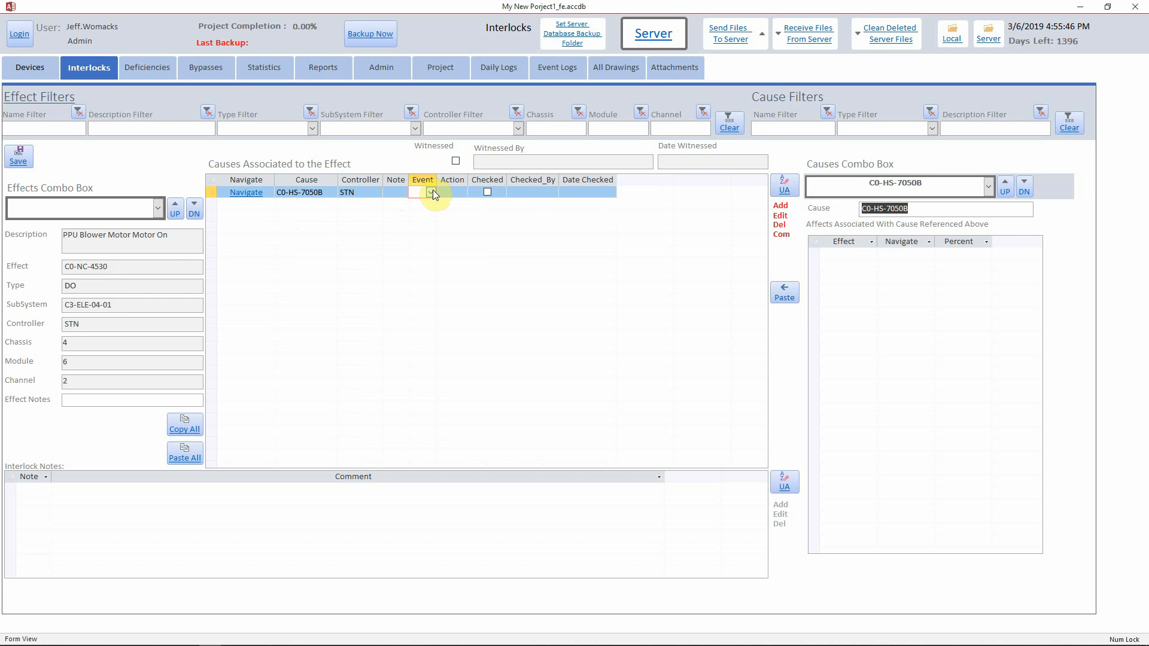
click(431, 193)
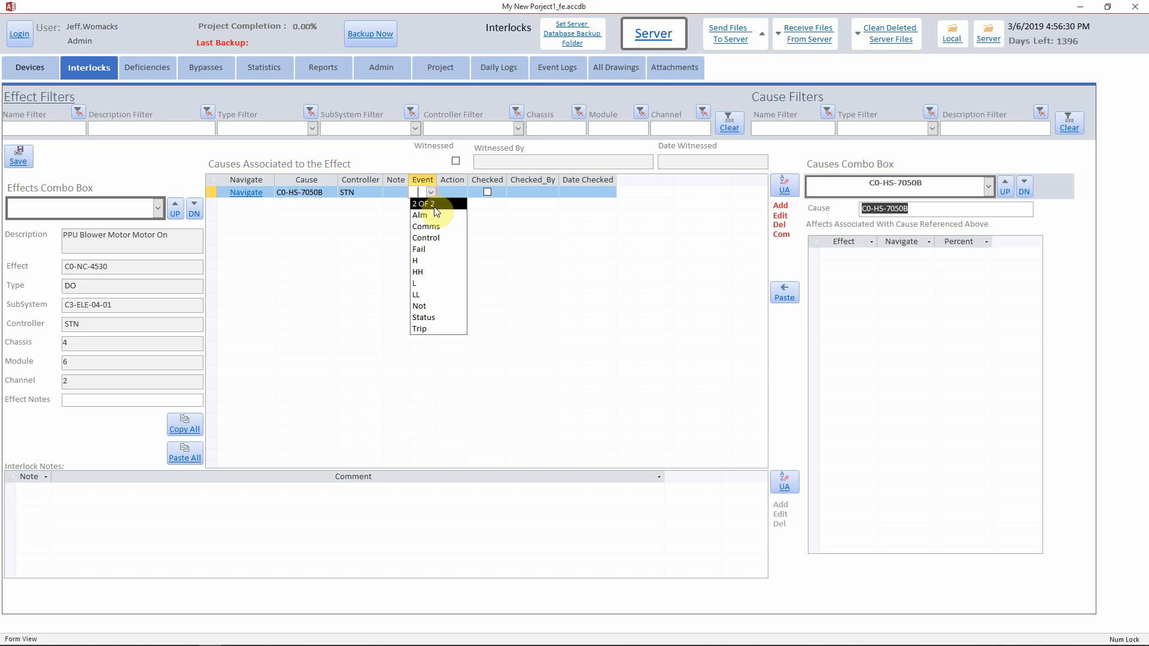
click(26, 162)
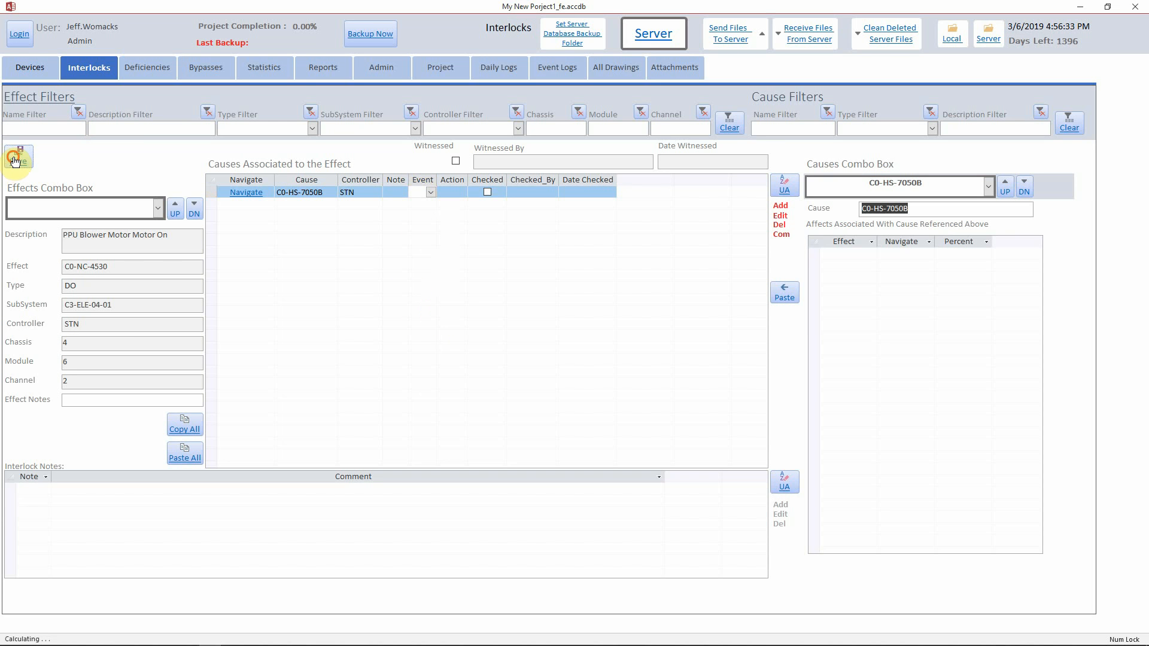
Open the editable list of cause event suffixes from the Event field, review it and close it
click(435, 197)
click(783, 186)
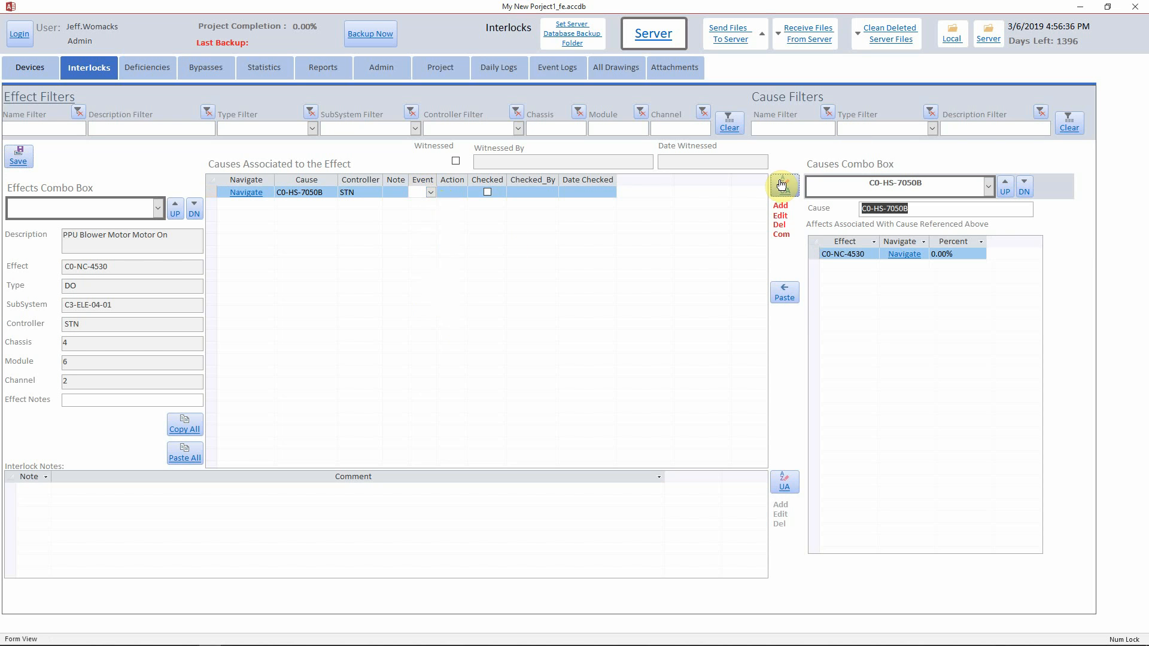
click(430, 193)
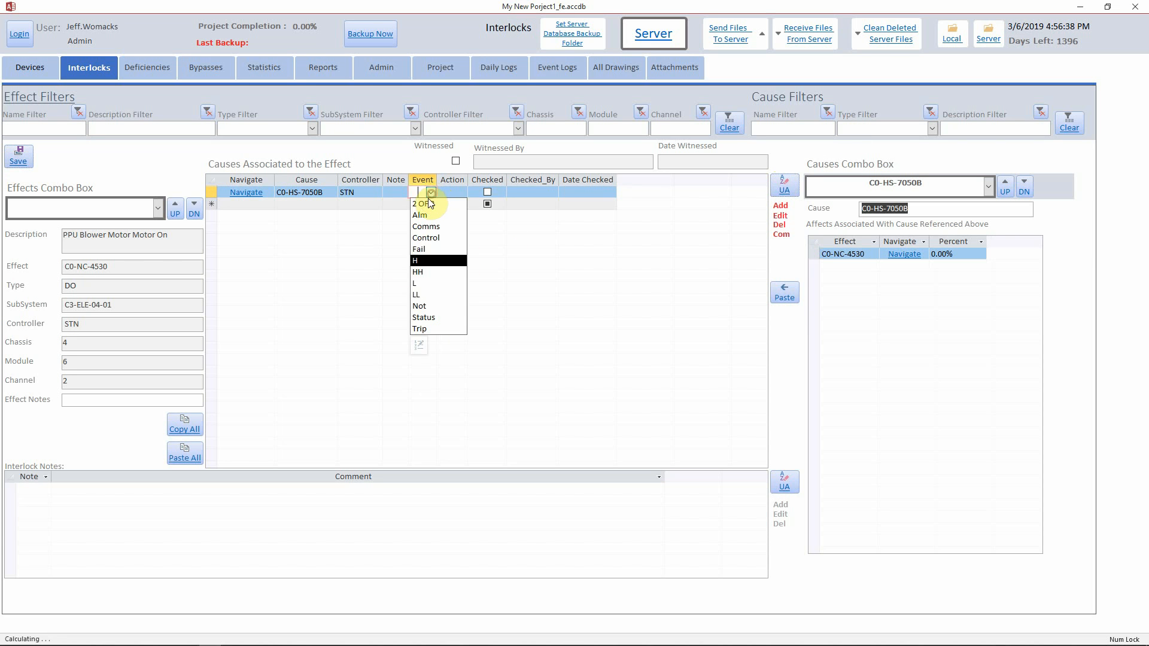
click(418, 345)
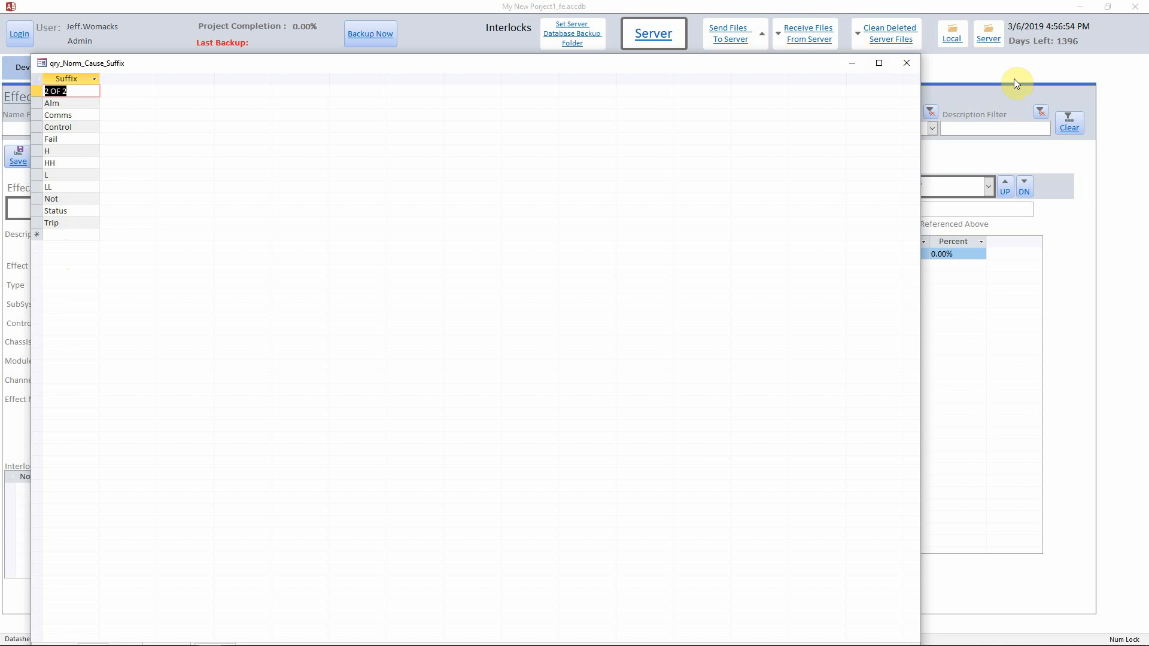
click(909, 63)
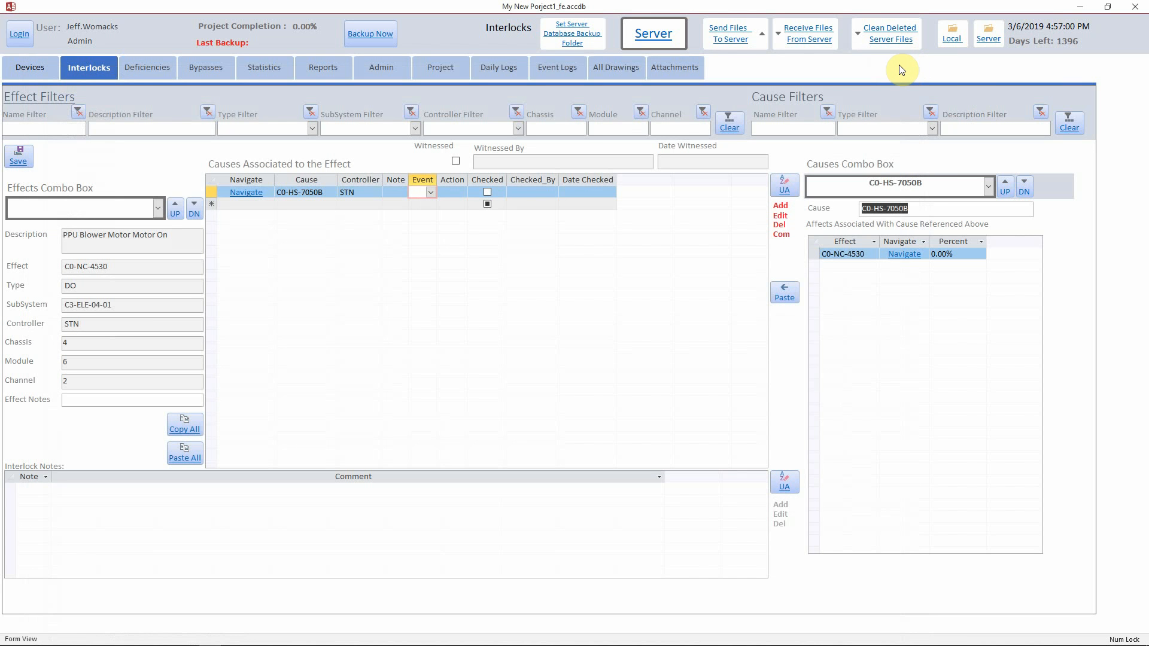
Review the action options for cause C0-HS-7050B and the editable list of control actions behind them
click(460, 191)
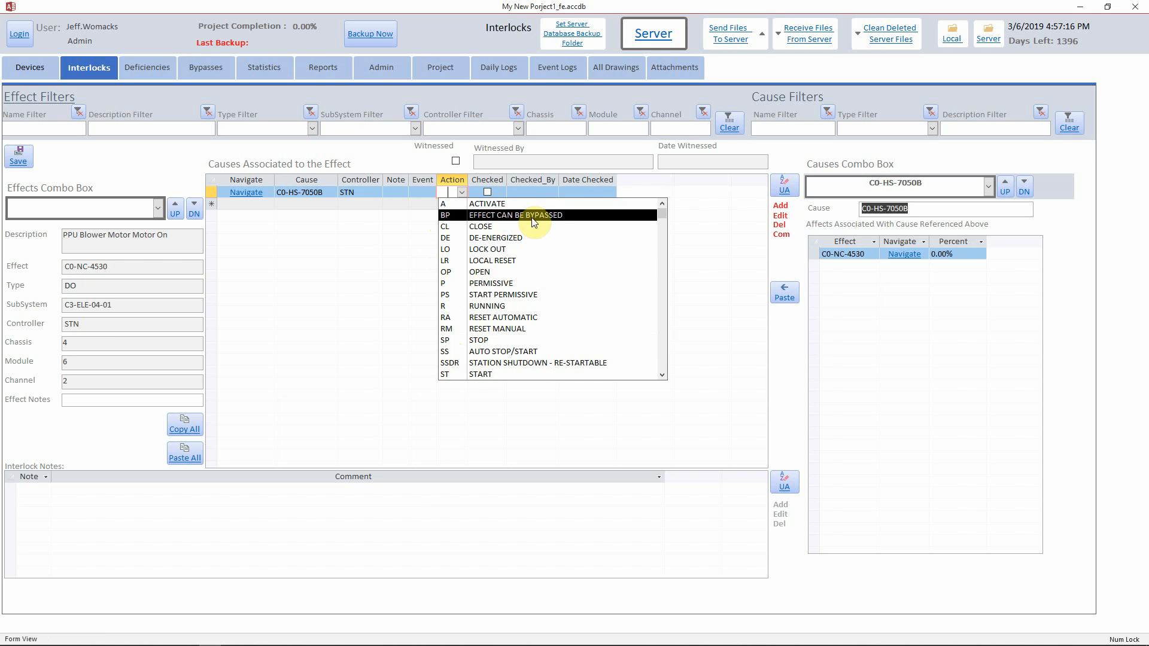
click(17, 155)
click(462, 192)
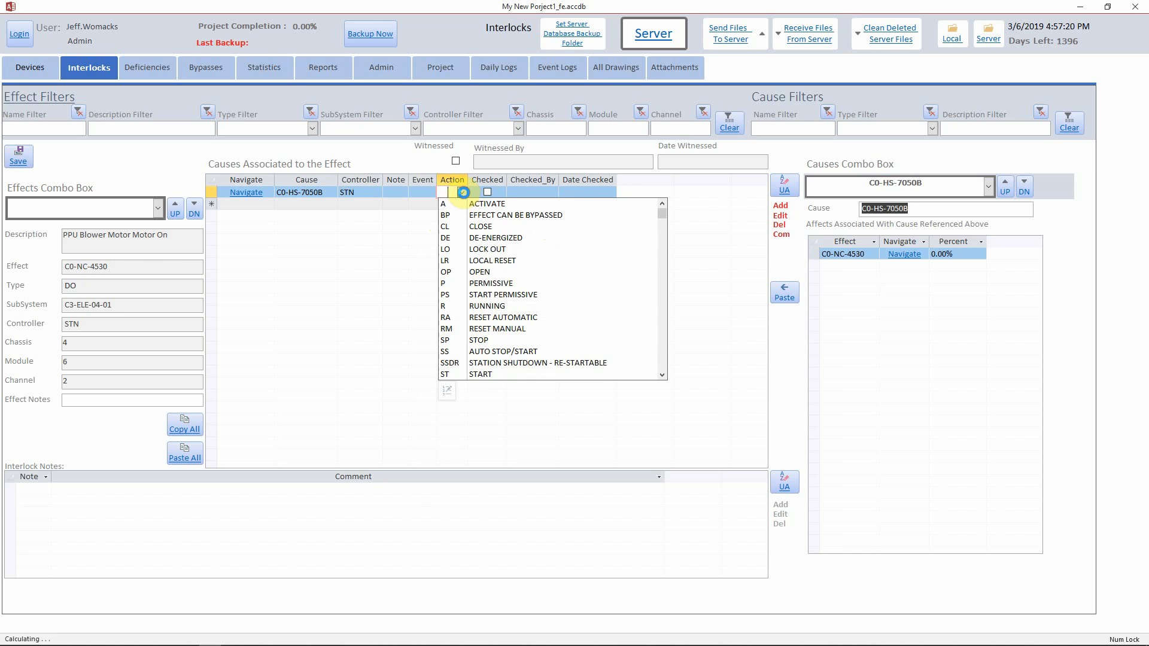
click(449, 394)
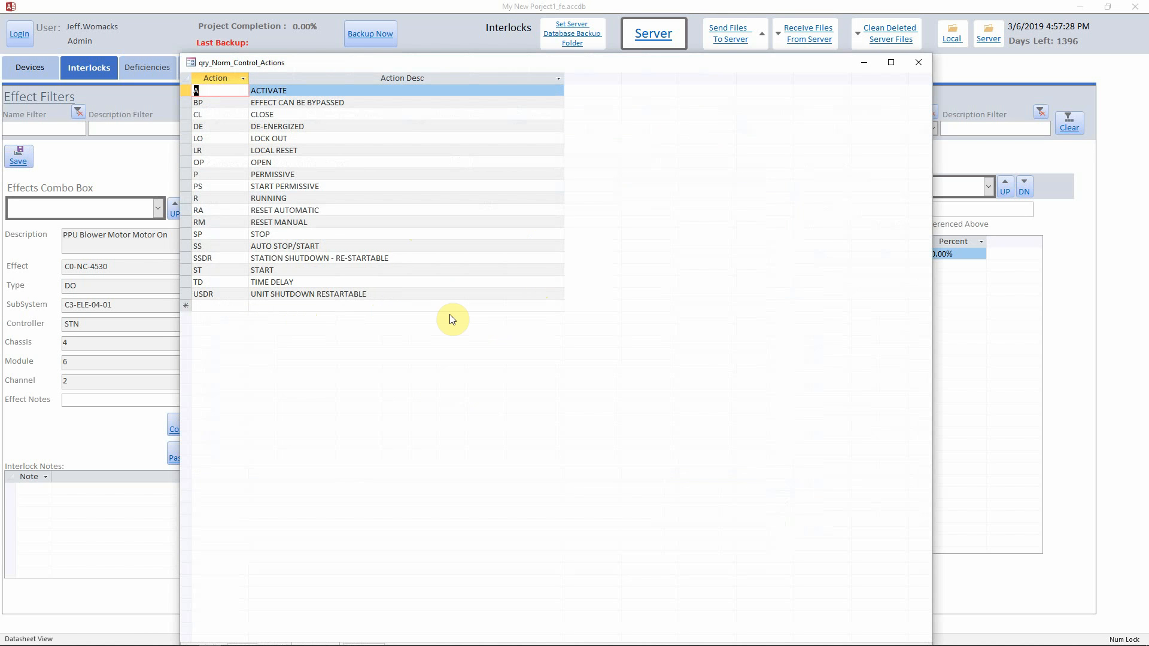
click(918, 62)
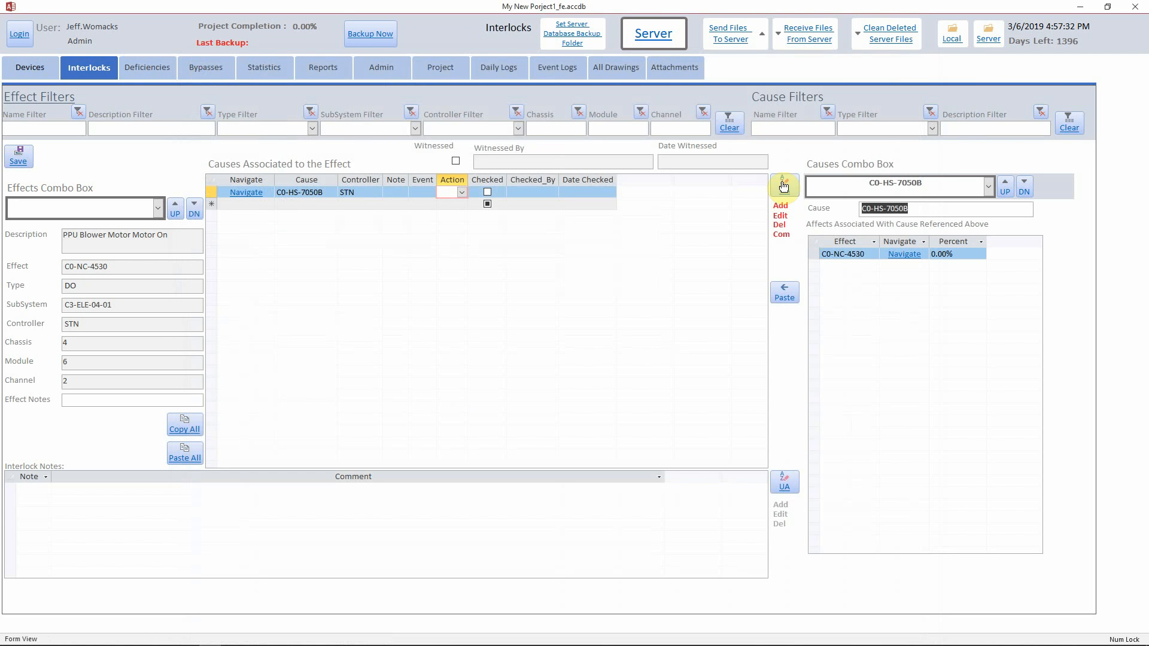
Set cause C0-HS-7050B to event Alm and action A (ACTIVATE), and save the record
click(428, 192)
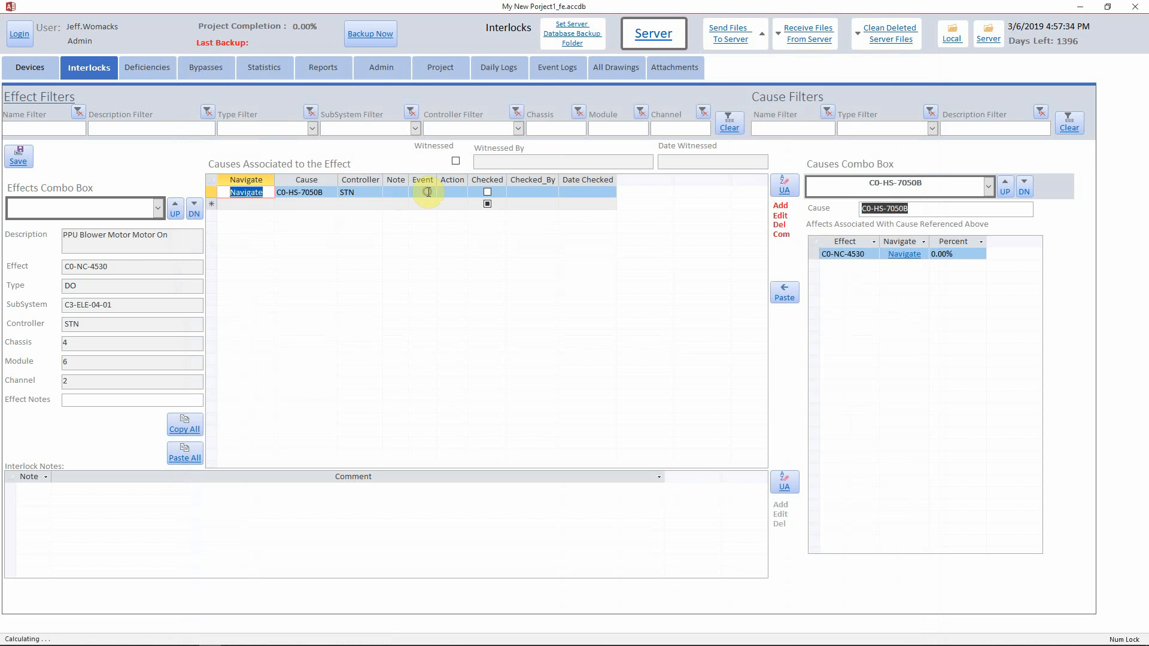
click(429, 191)
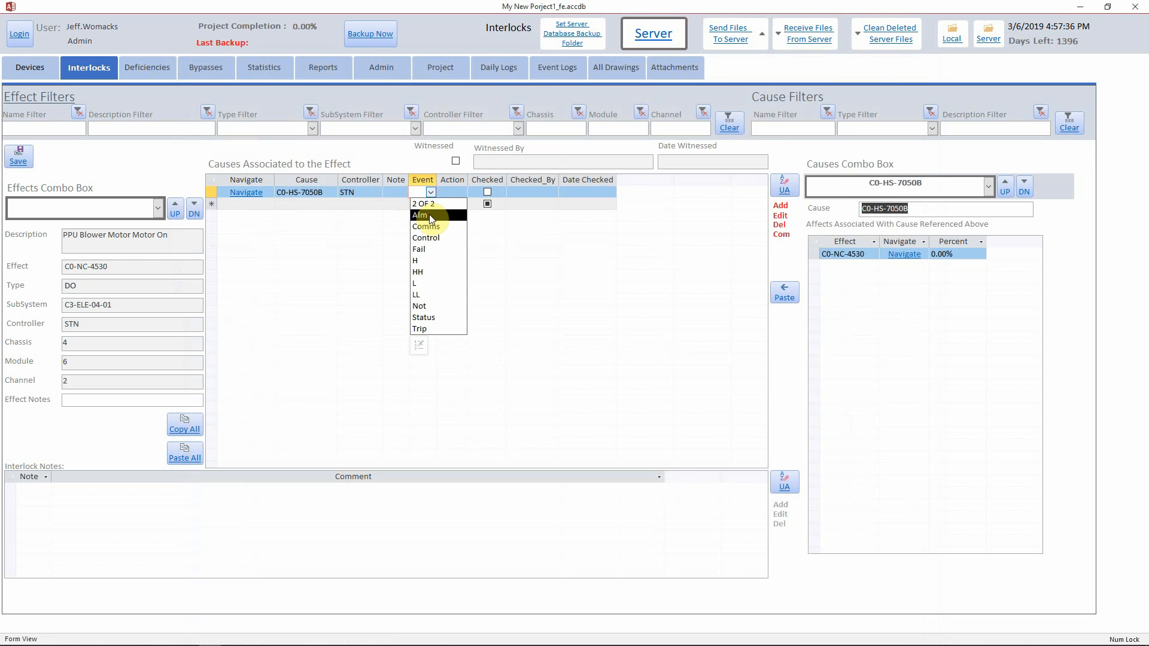
click(427, 214)
click(466, 190)
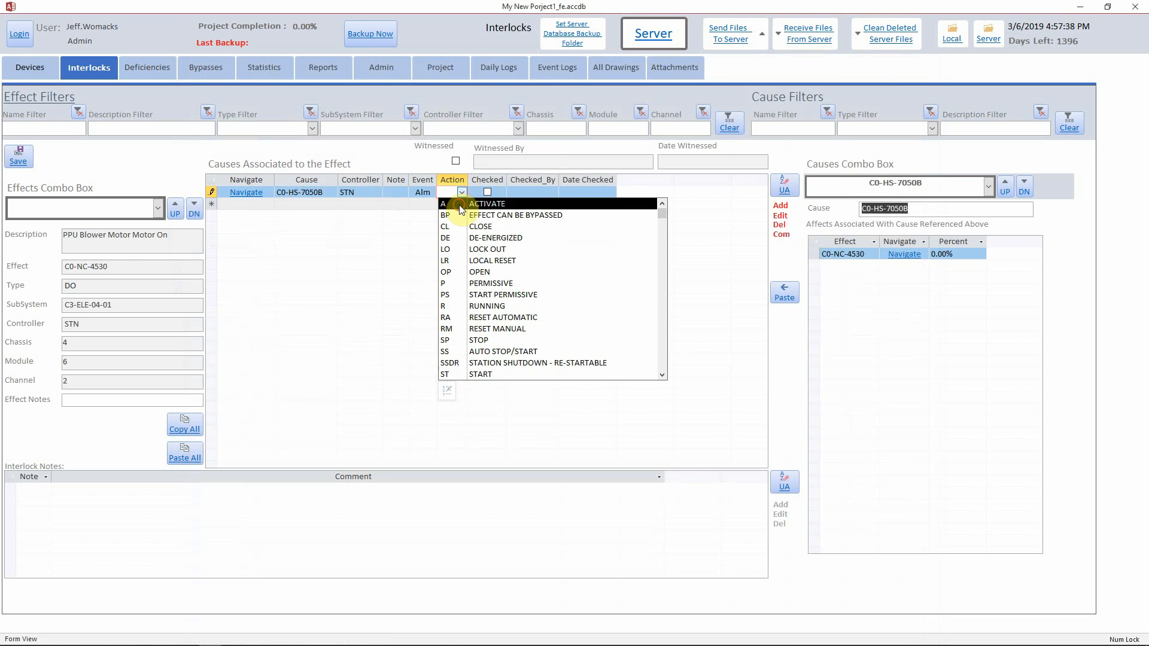
click(459, 204)
click(18, 157)
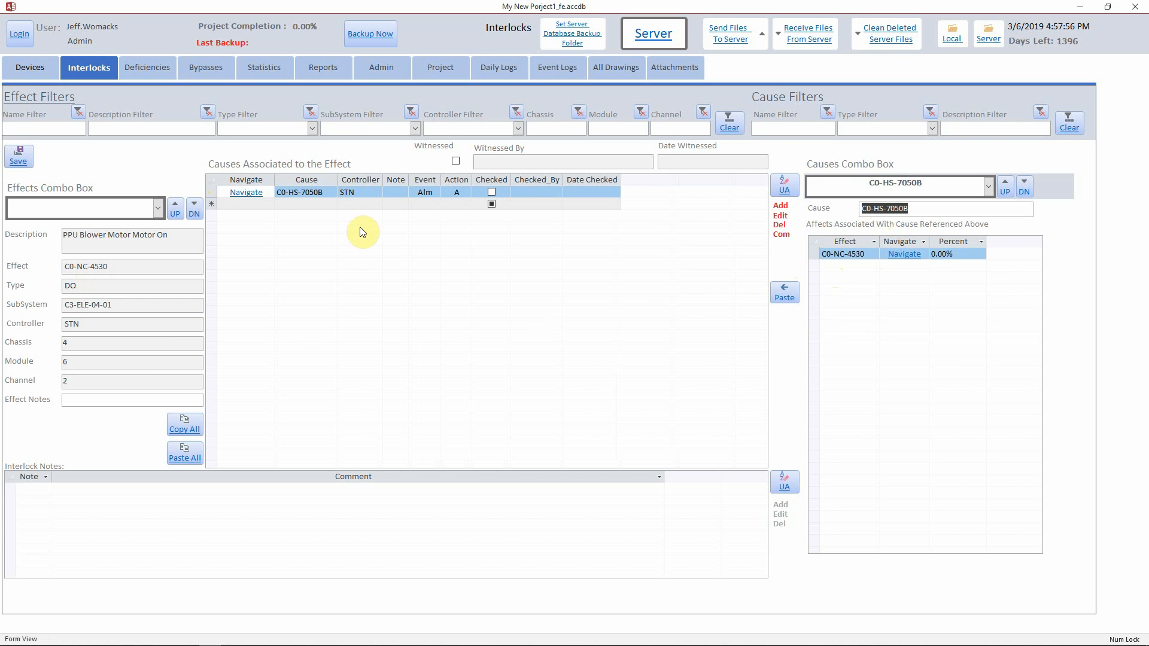
Add C3-AIT-5001 as a second cause of effect C0-NC-4530 and save the interlock
click(988, 187)
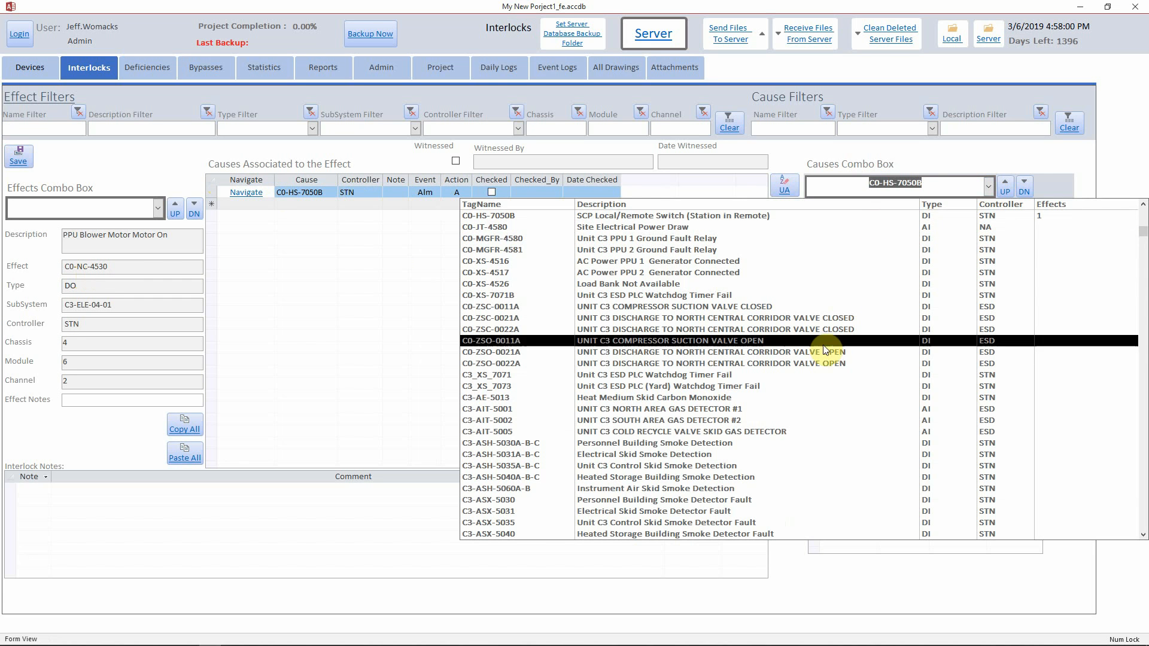
click(811, 409)
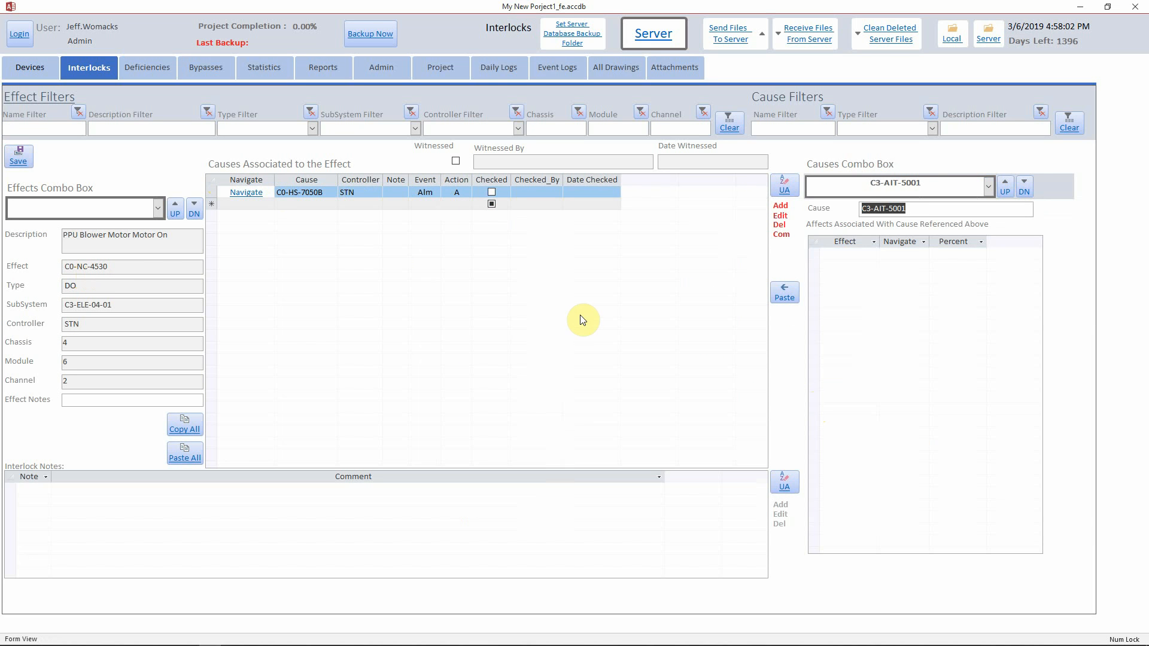
click(785, 292)
click(17, 156)
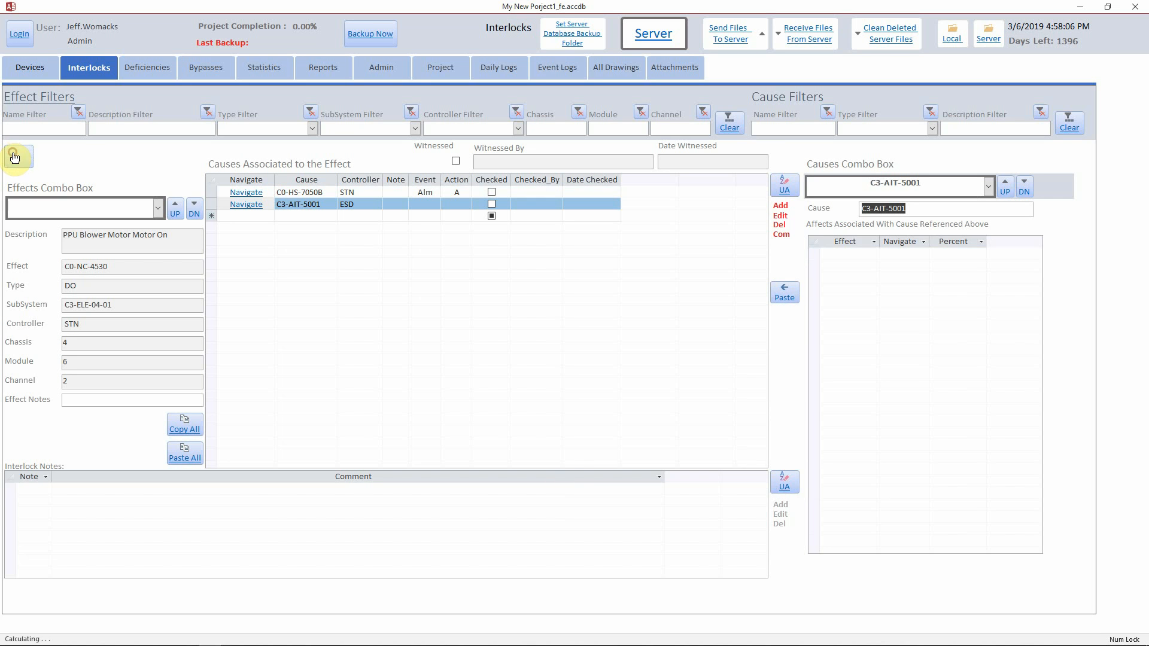
Set the event of cause C3-AIT-5001 to Alm and open its action options
click(427, 204)
click(435, 204)
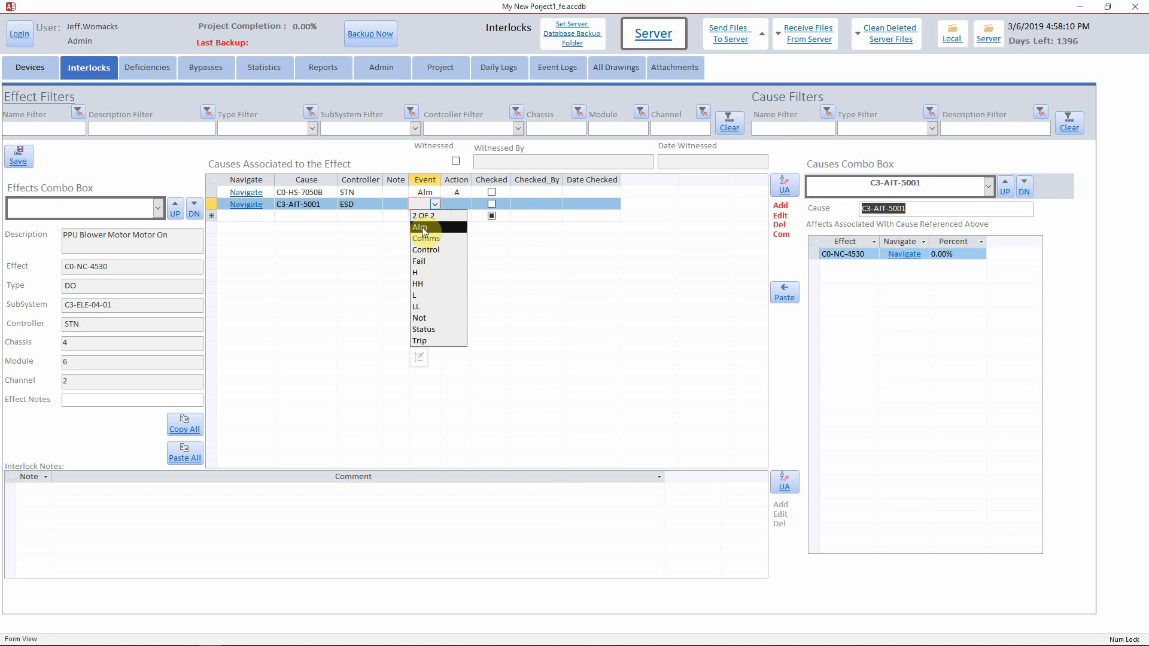
click(423, 228)
click(466, 205)
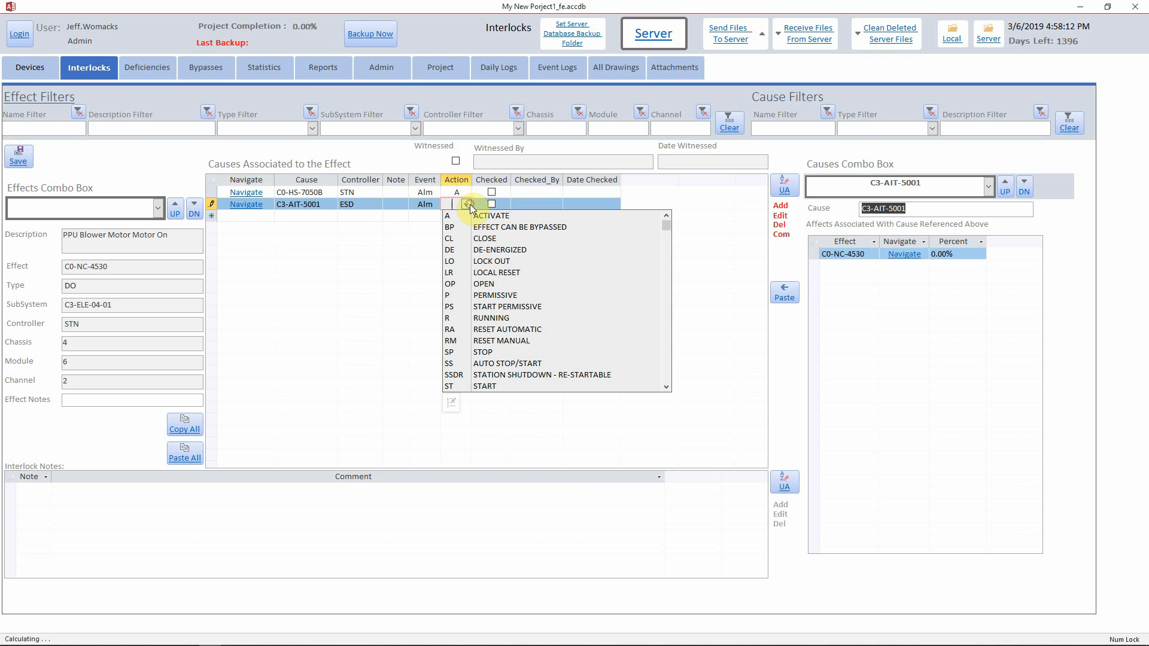
Set cause C3-AIT-5001 to event HH and action CL (CLOSE), and save the record
click(433, 207)
click(432, 204)
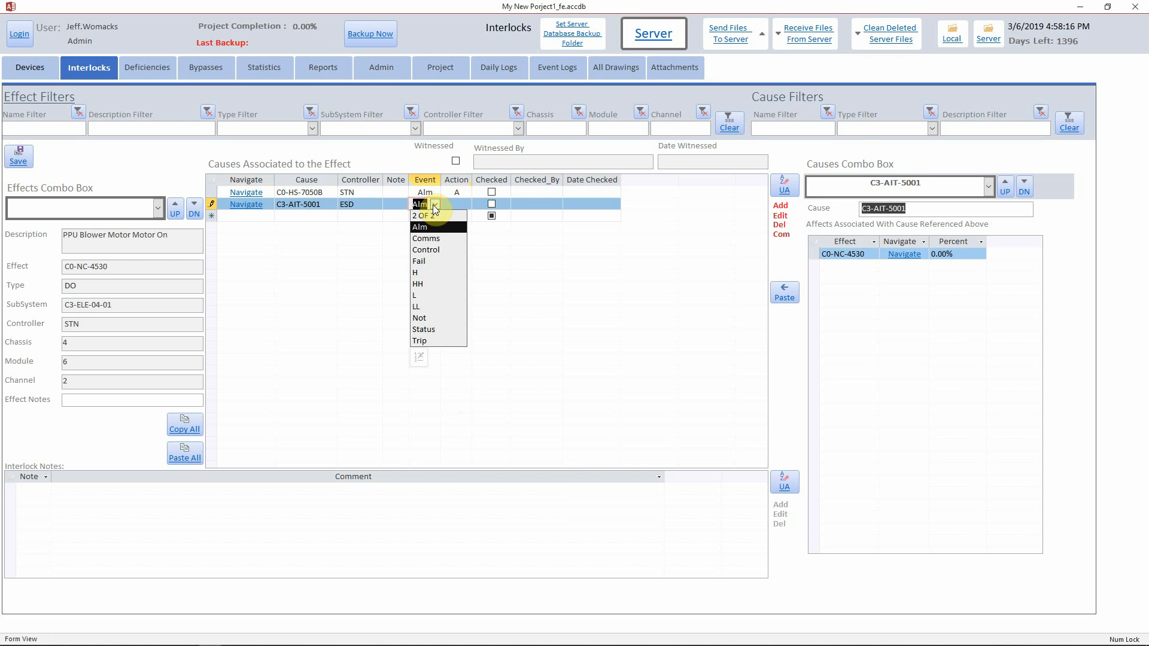
click(433, 281)
click(466, 205)
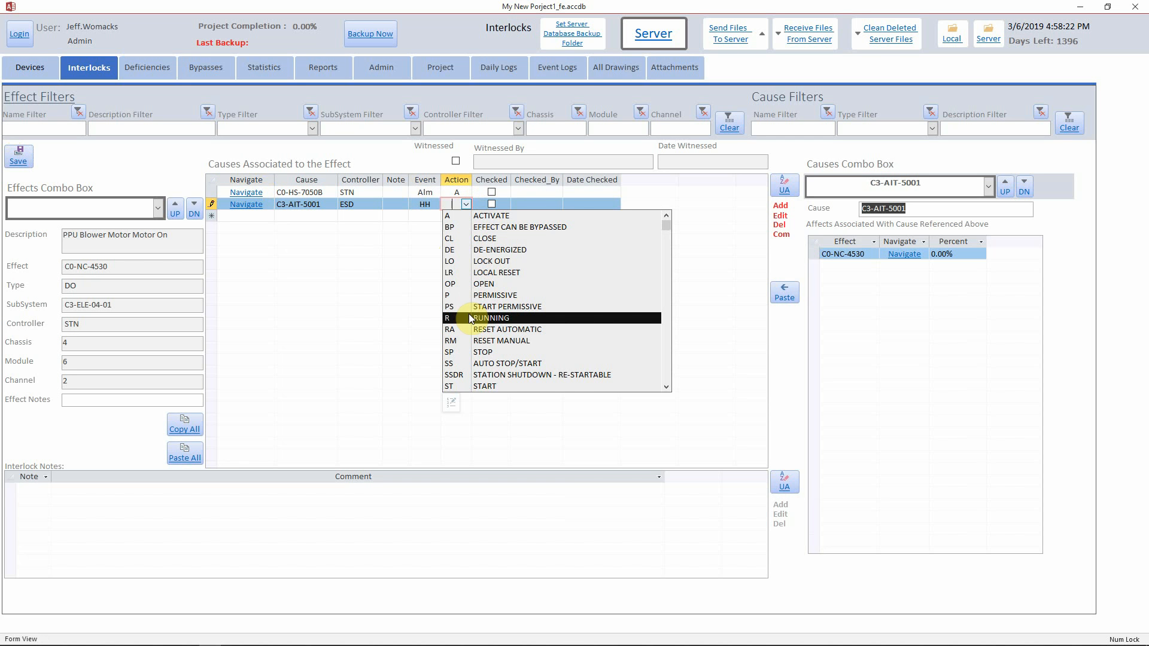
scroll(468, 316, down, 1)
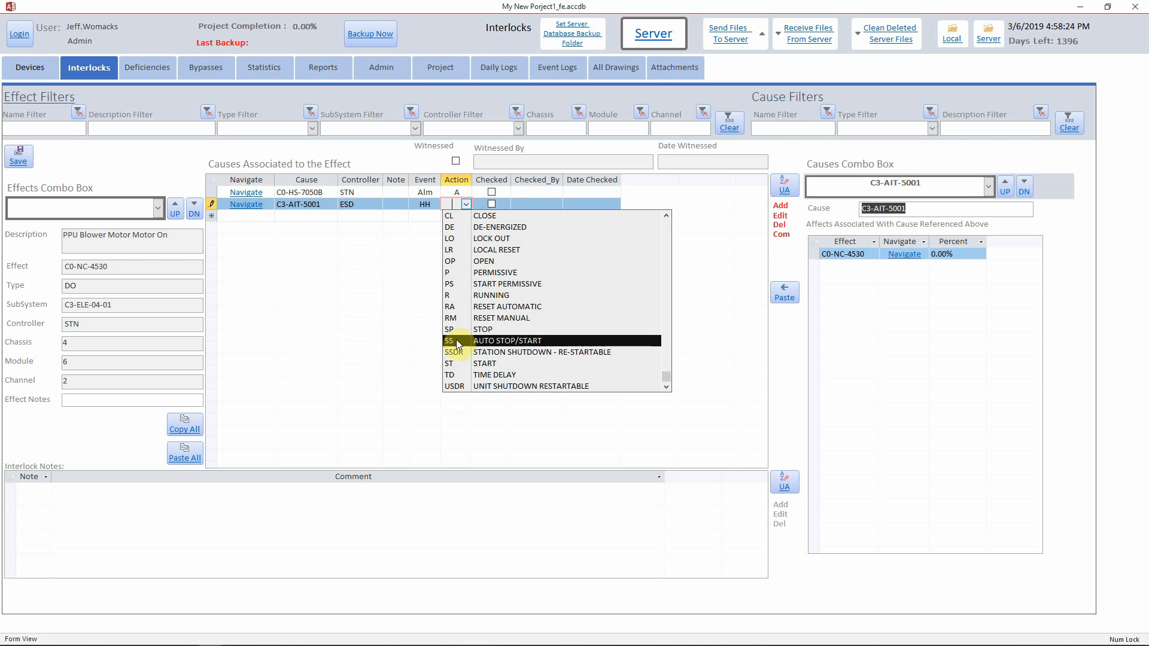
scroll(454, 233, up, 1)
click(453, 227)
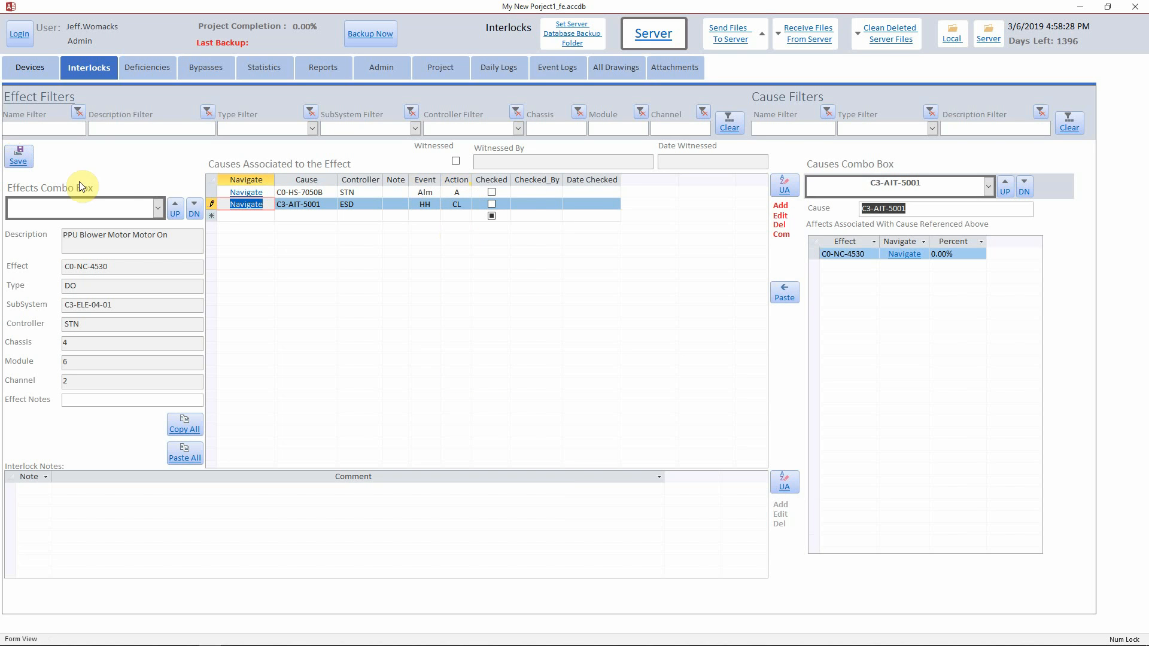
click(15, 155)
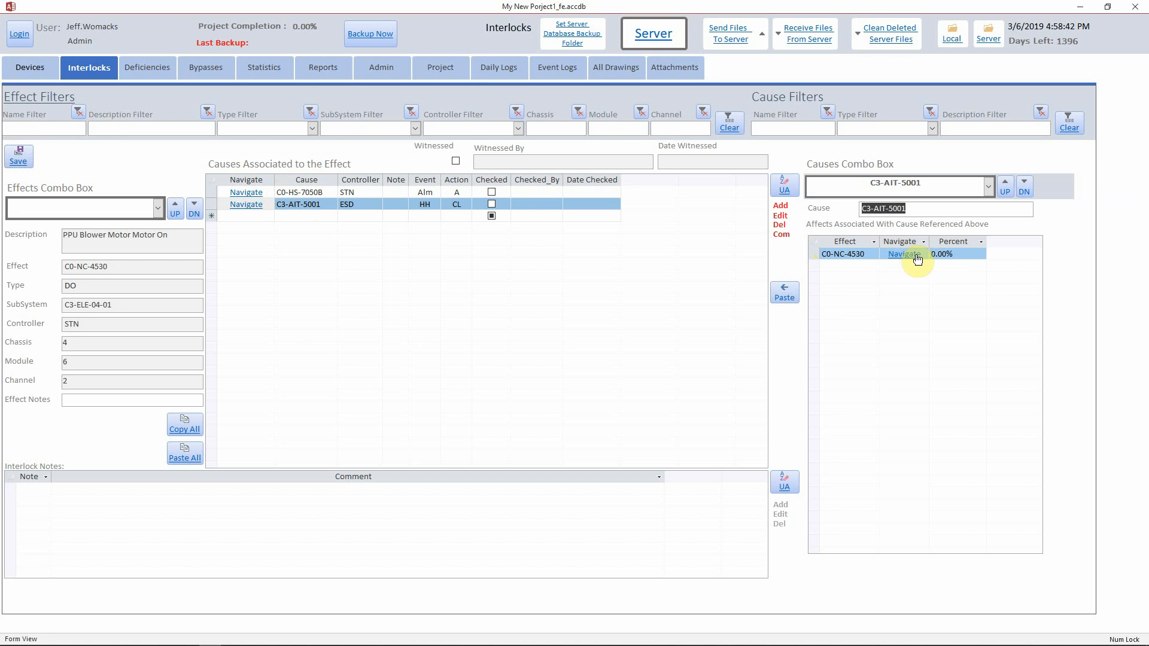
Copy all causes of effect C0-NC-4530, paste them into effect C0-NC-4531, and save the interlock
shift+click(213, 193)
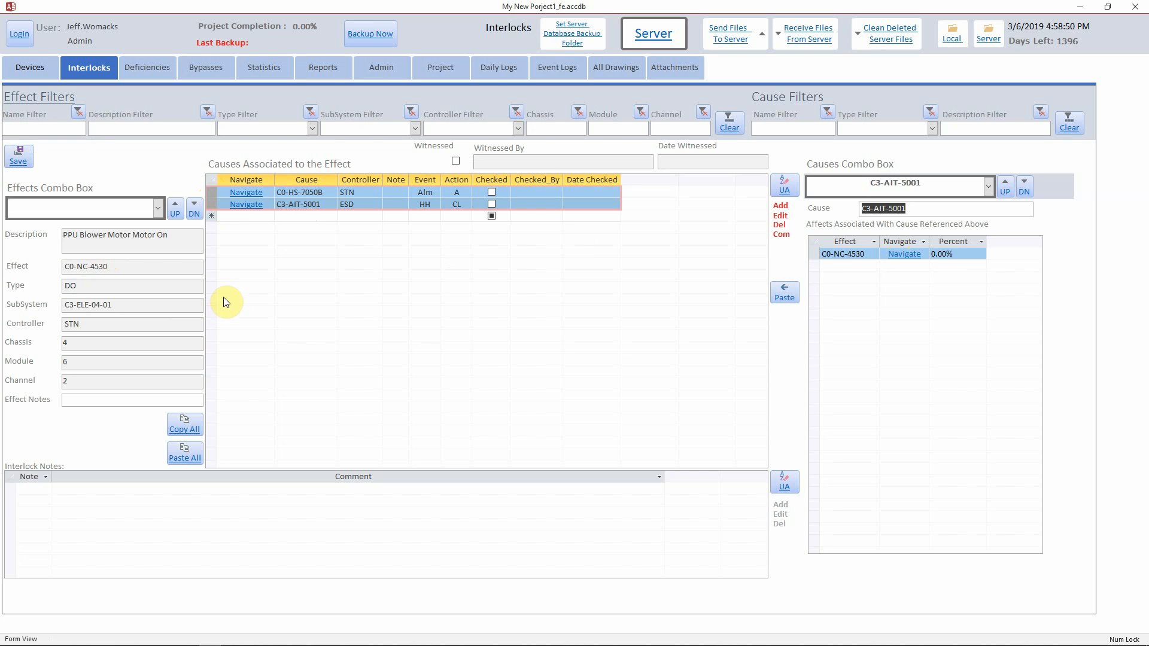
click(179, 429)
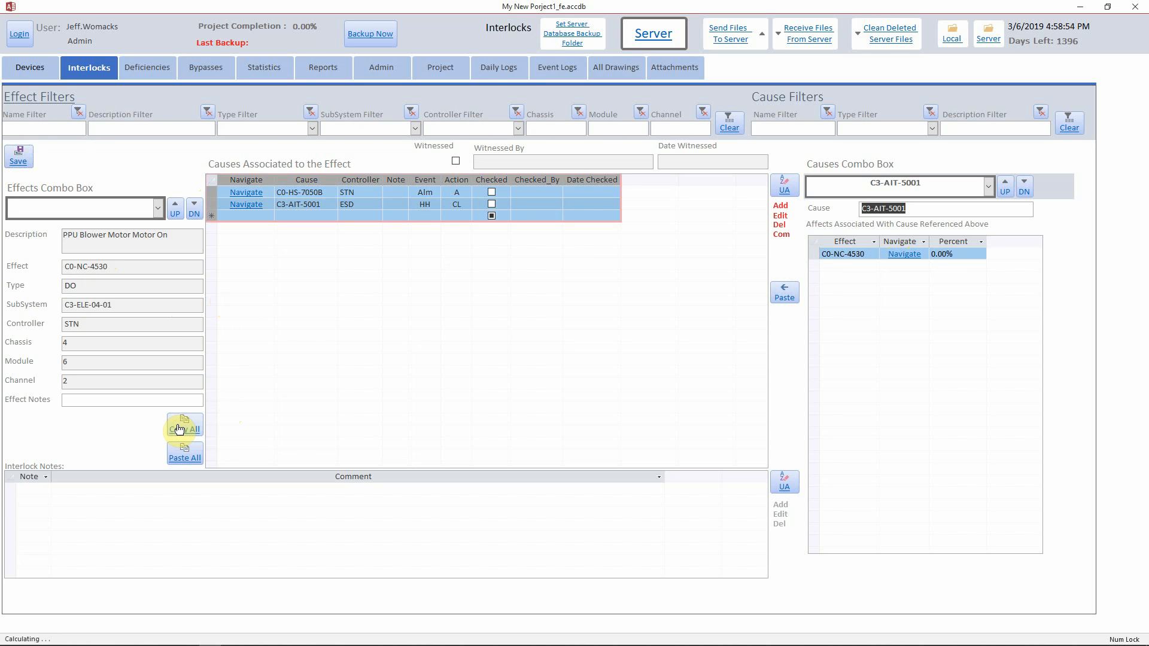
click(193, 210)
click(193, 209)
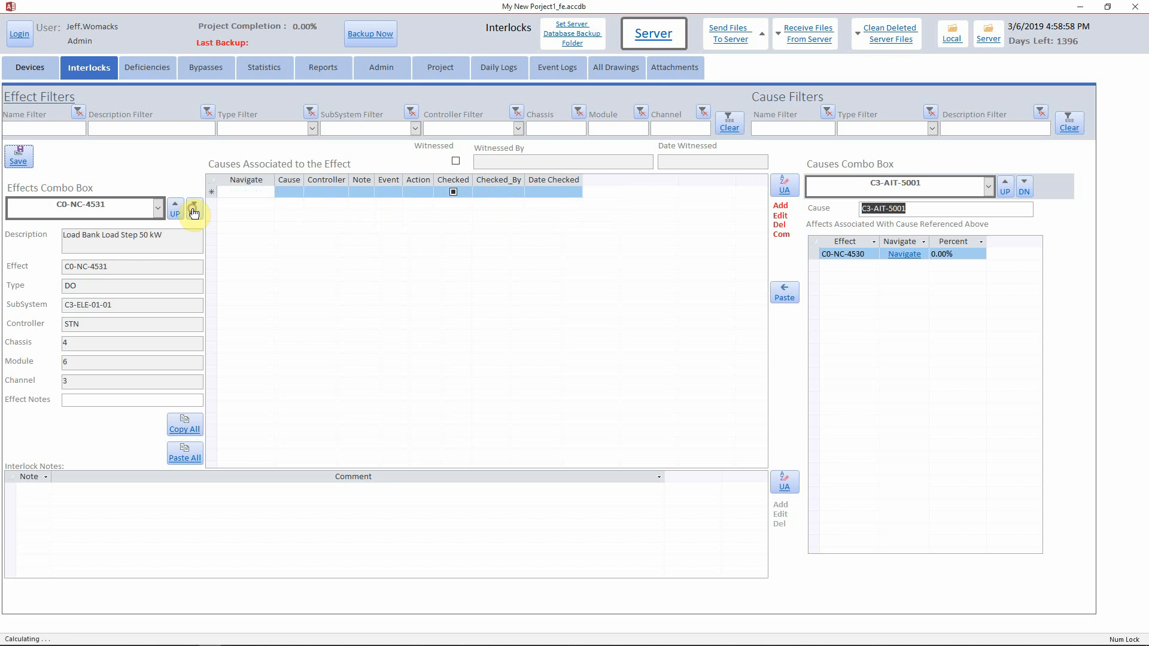
click(171, 215)
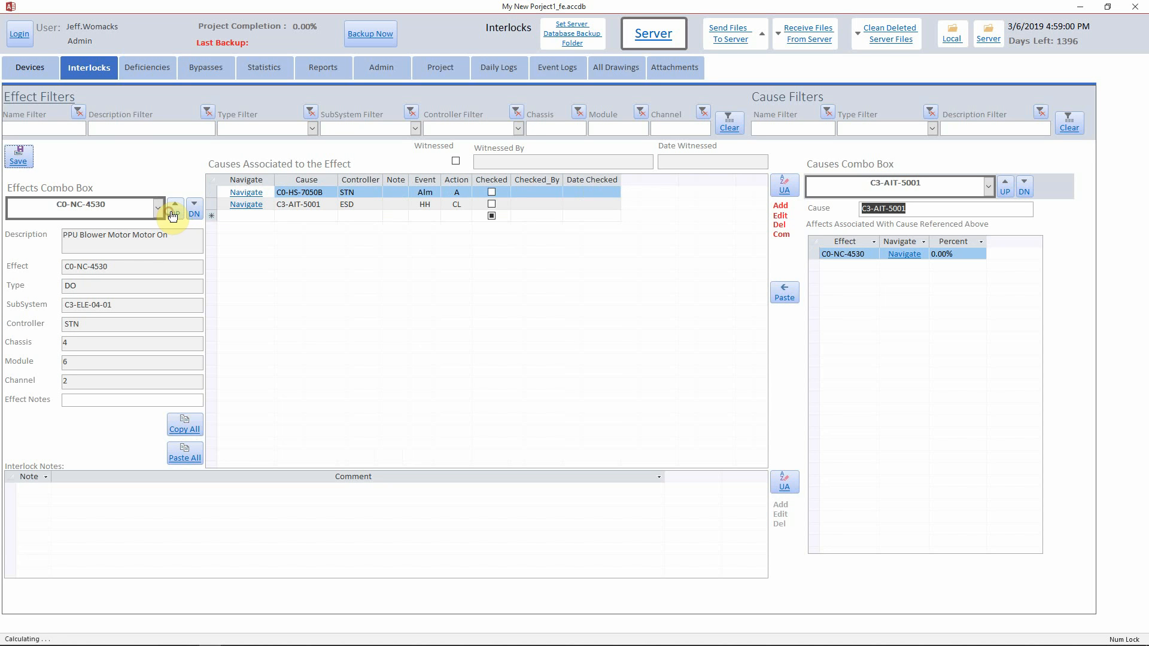
click(193, 206)
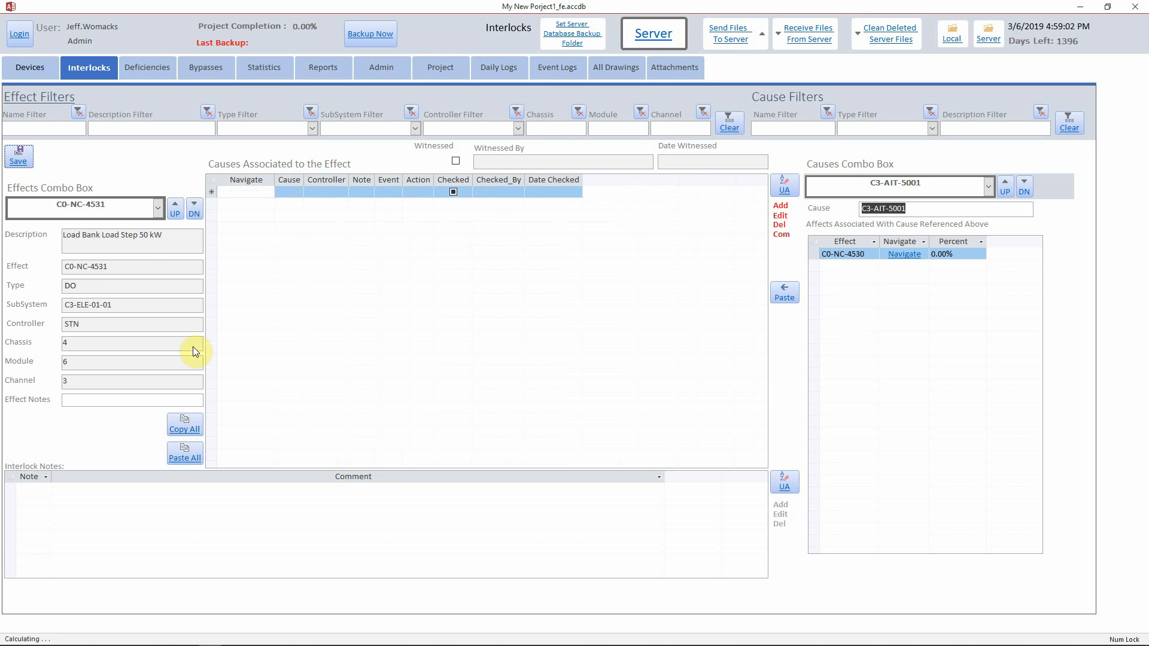
click(190, 456)
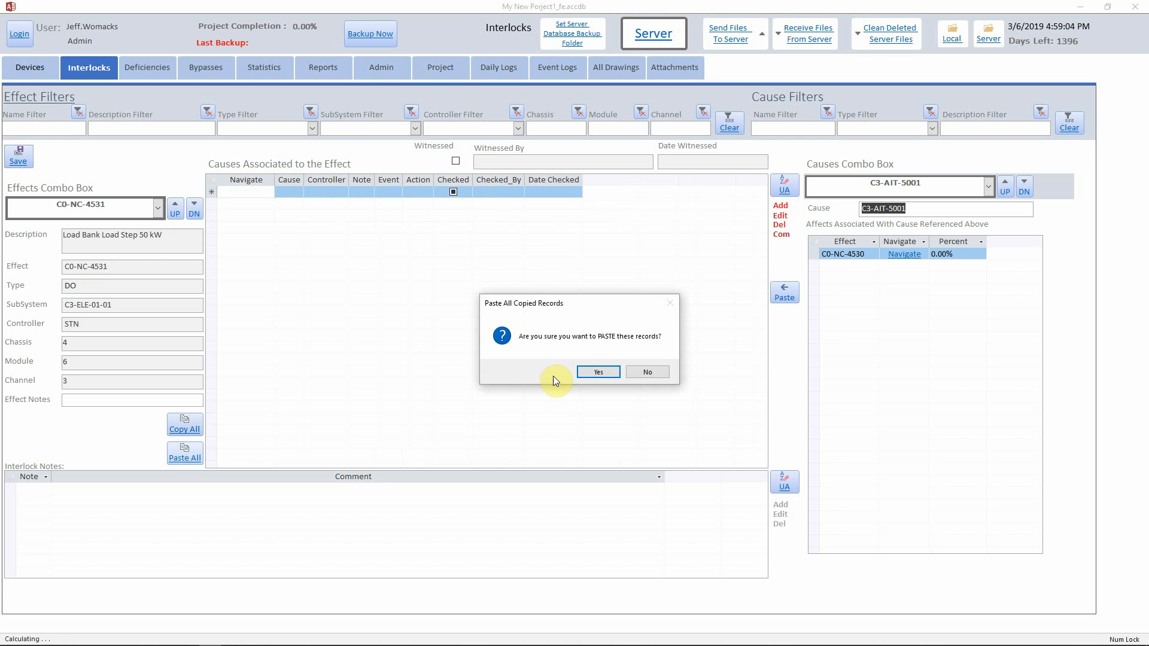
click(599, 372)
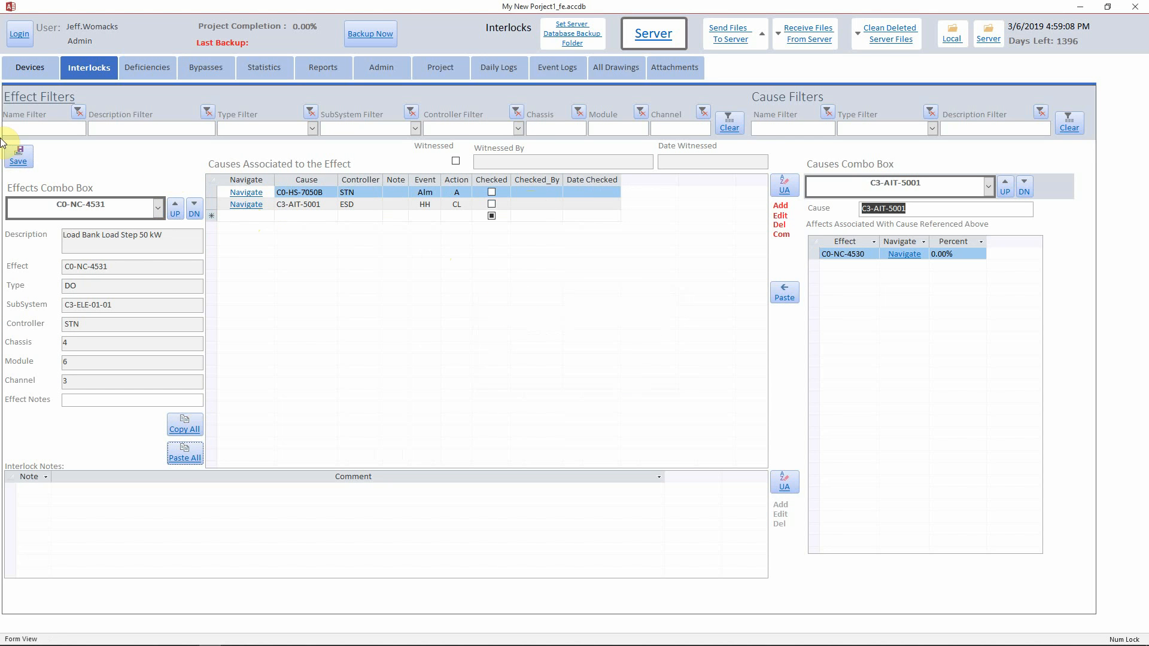
click(28, 155)
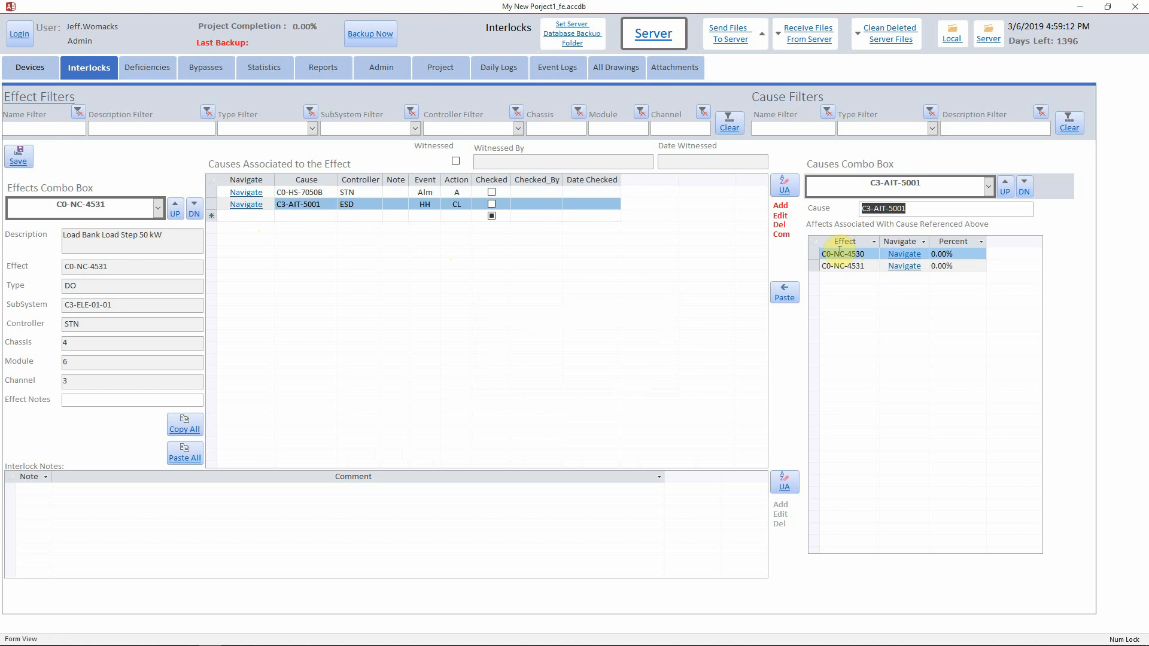
Delete both causes, C0-HS-7050B and C3-AIT-5001, from effect C0-NC-4531 and save the interlock
click(211, 203)
click(246, 206)
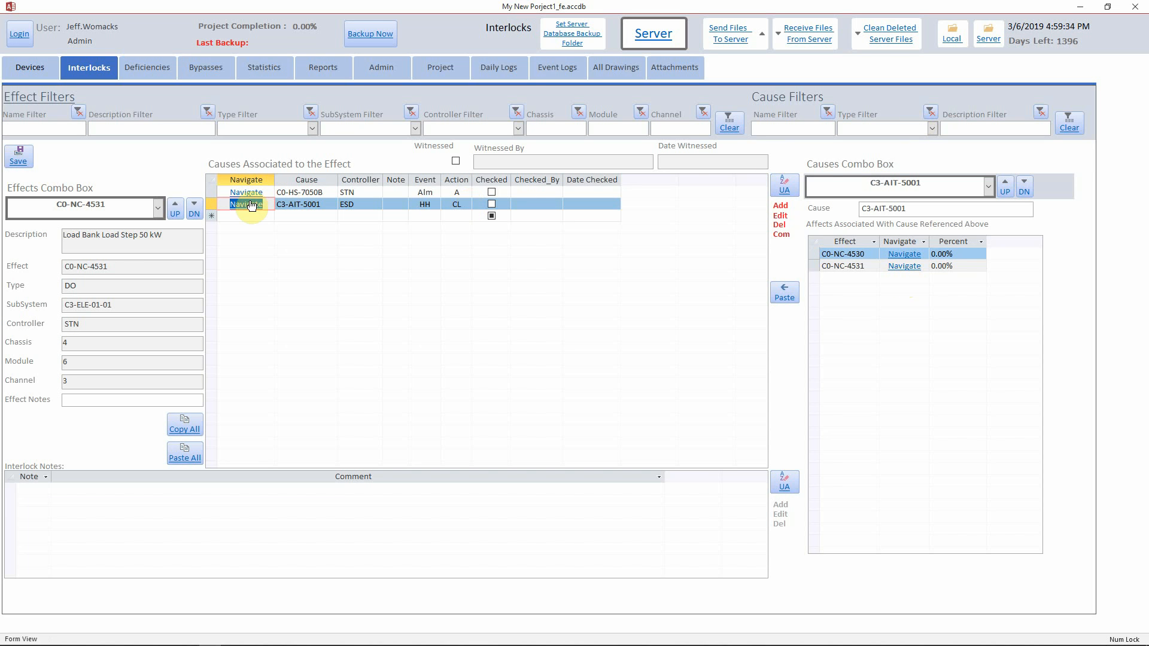
click(210, 190)
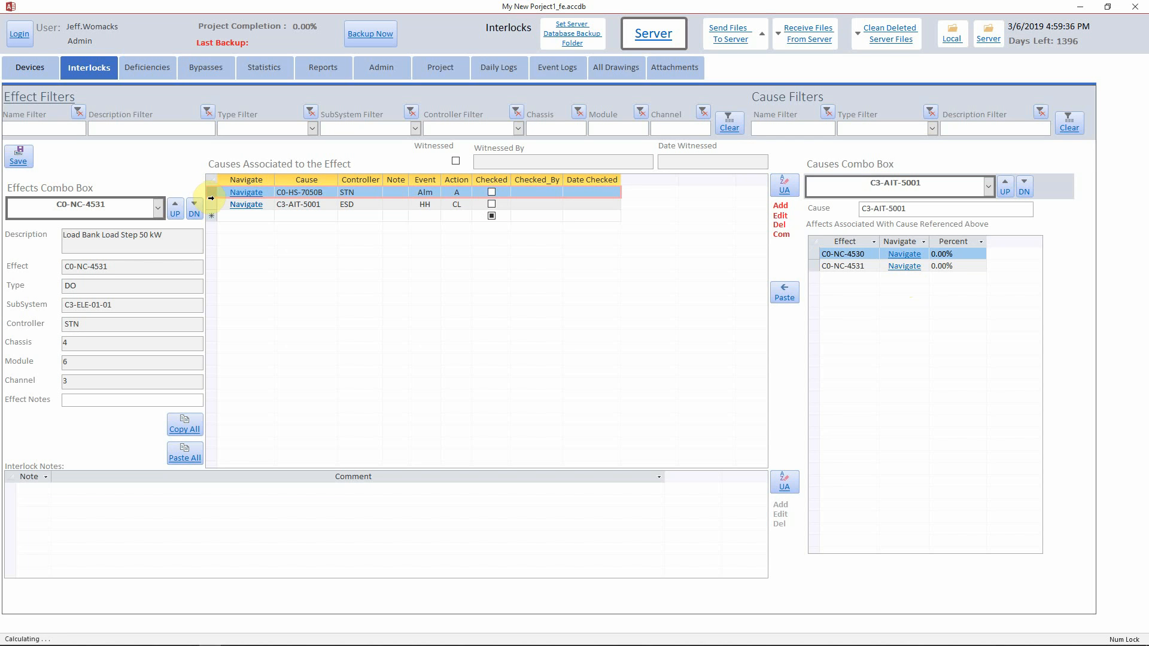
drag(211, 198, 211, 201)
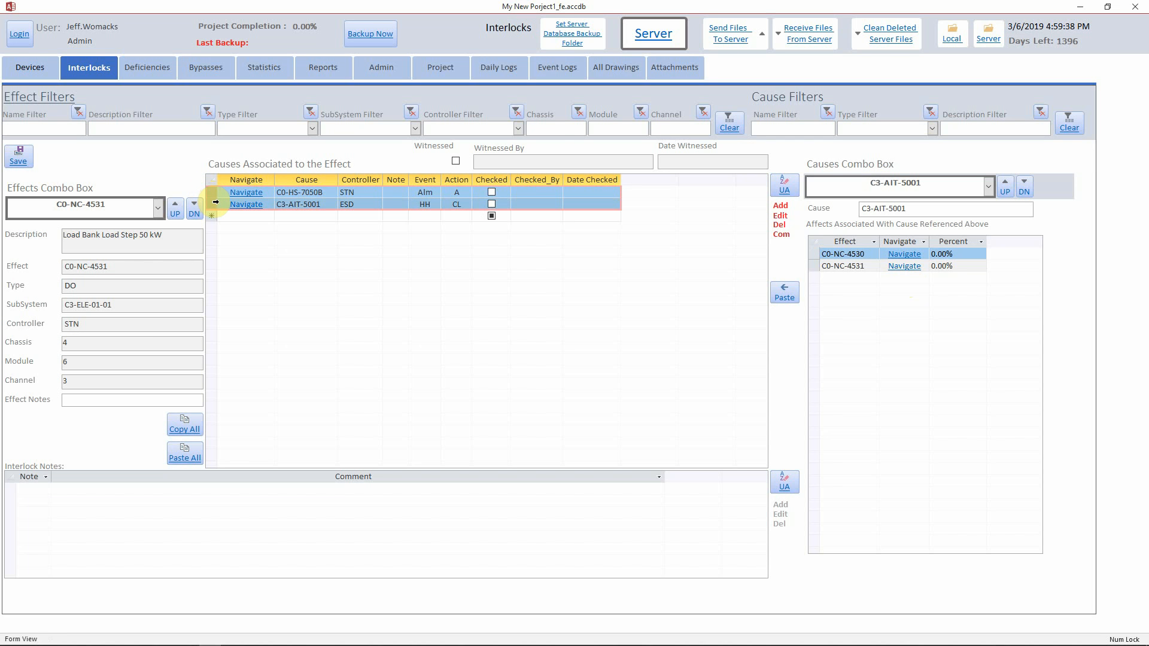
key(Delete)
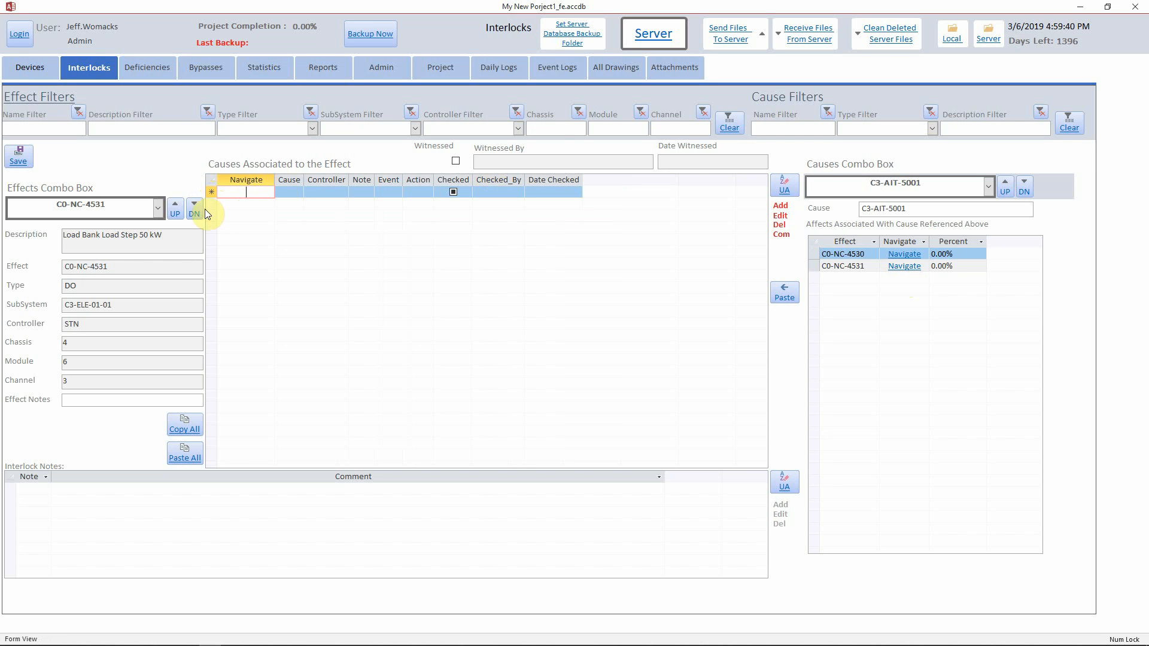
click(18, 156)
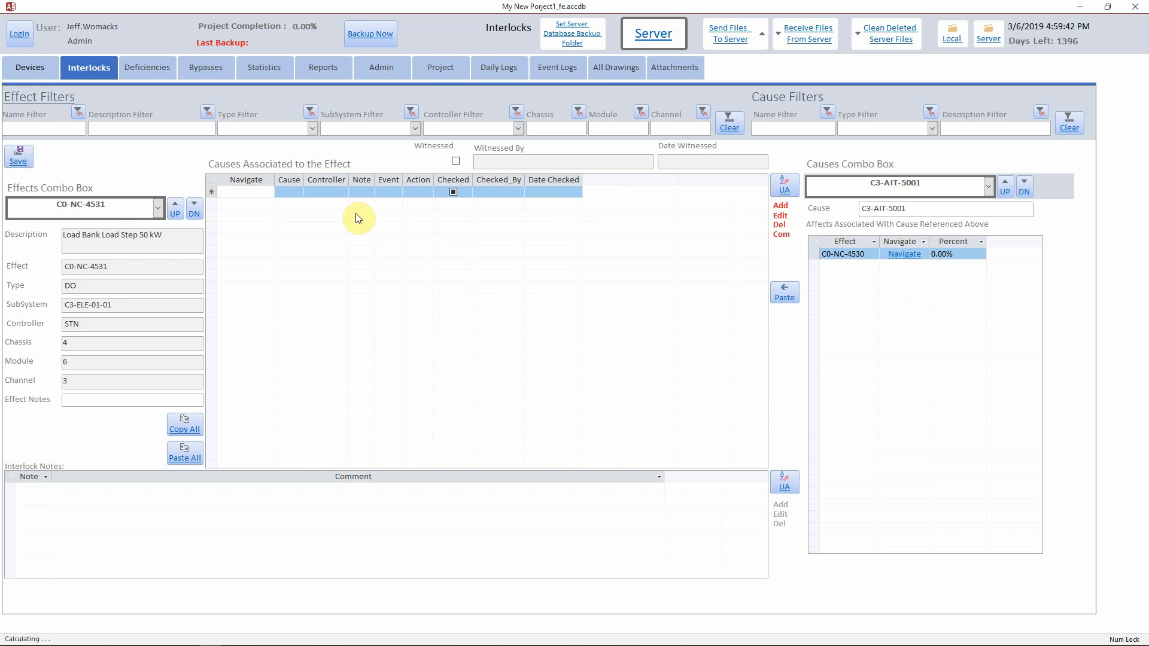
Return to effect C0-NC-4530, delete both of its causes, and save the interlock
click(177, 211)
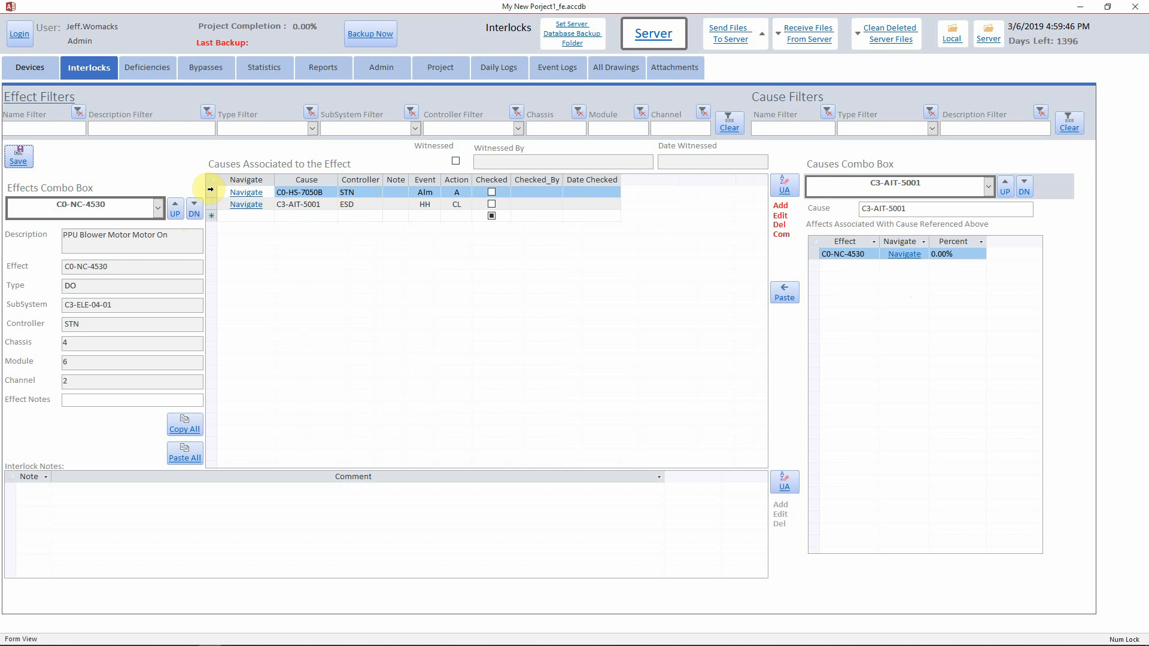
drag(211, 189, 211, 202)
key(Delete)
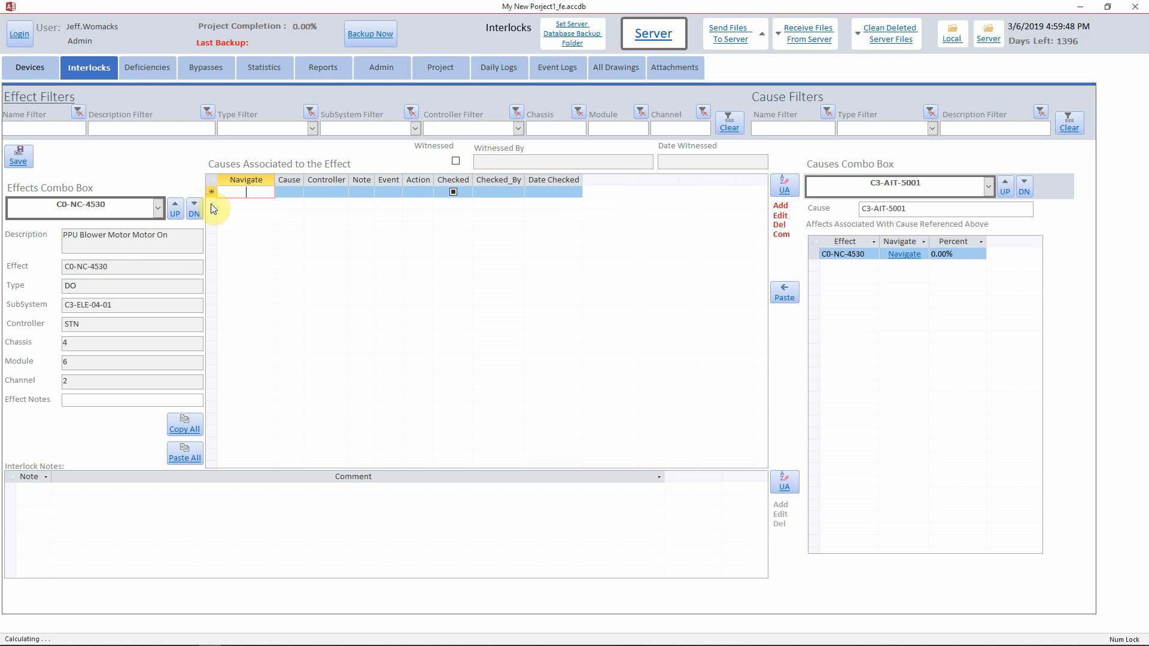
click(12, 156)
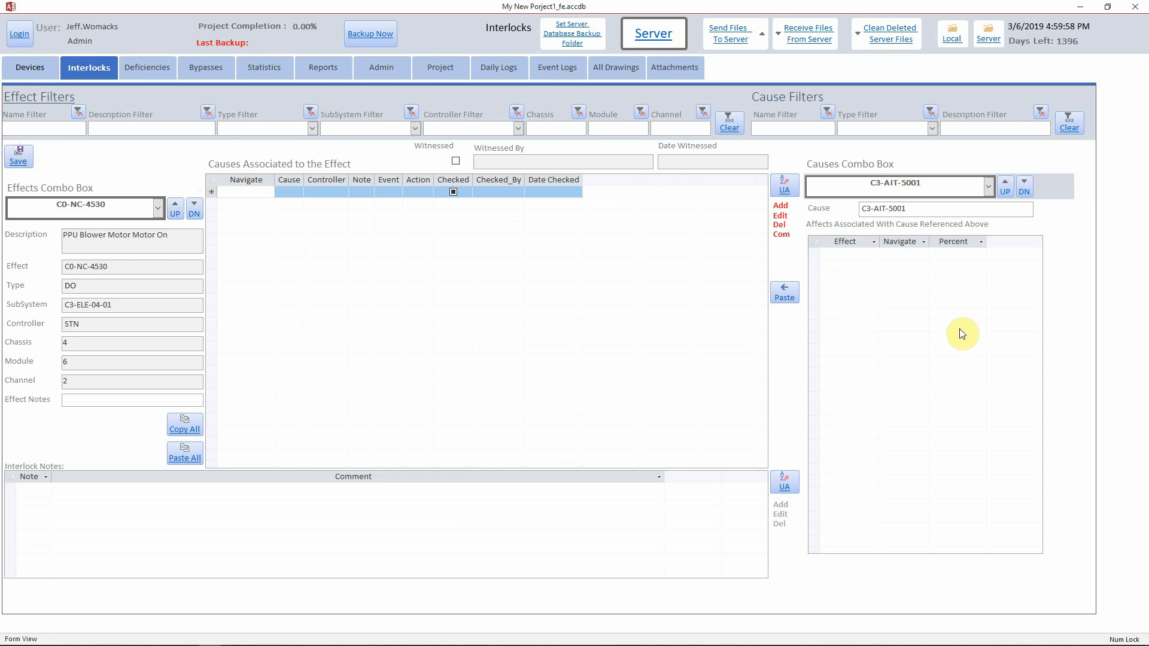
Switch to the device records and open the Excel import/export form
click(17, 73)
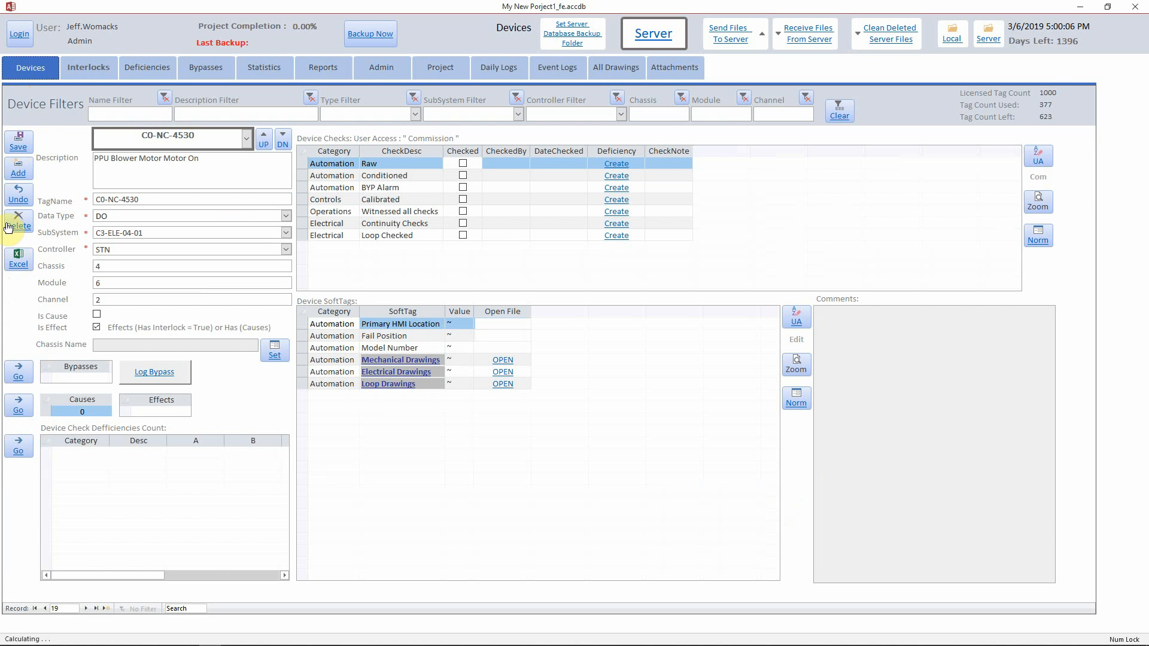
click(18, 270)
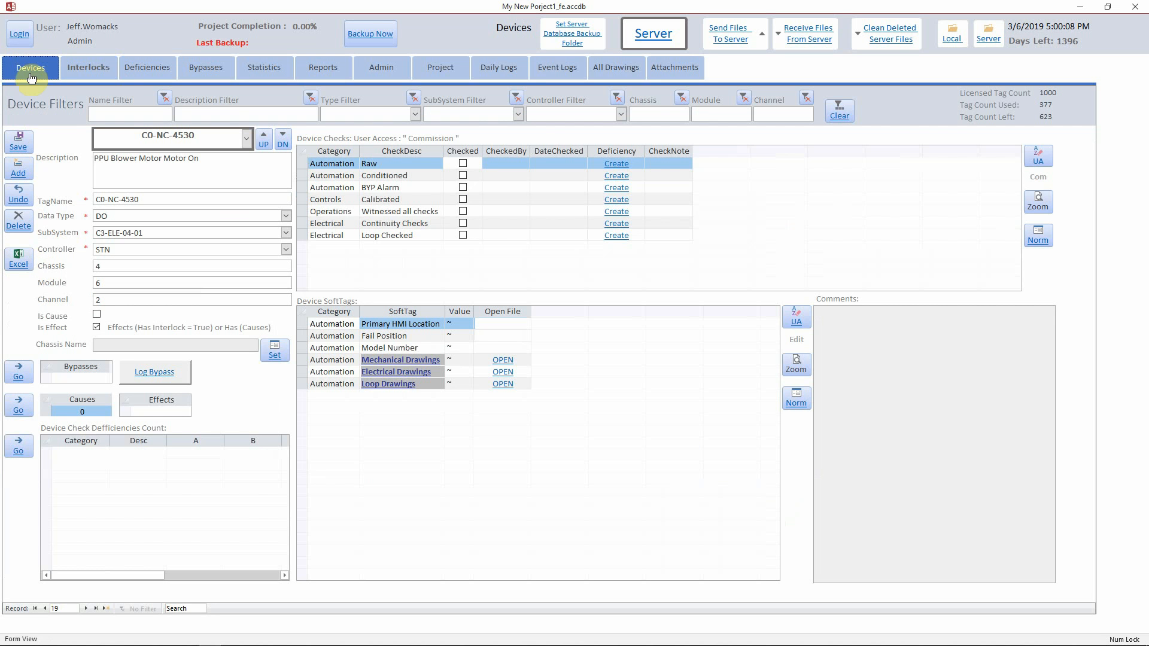
click(20, 261)
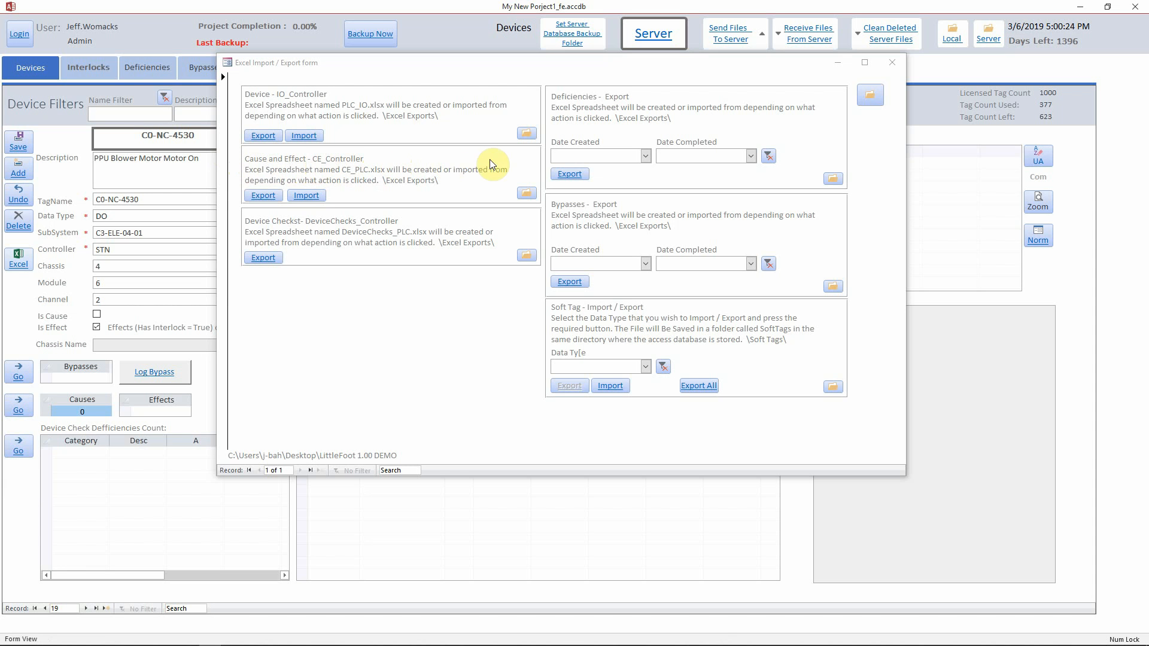
Show the Cause and Effect export folder and open the CE_Controller workbook in Excel
click(525, 195)
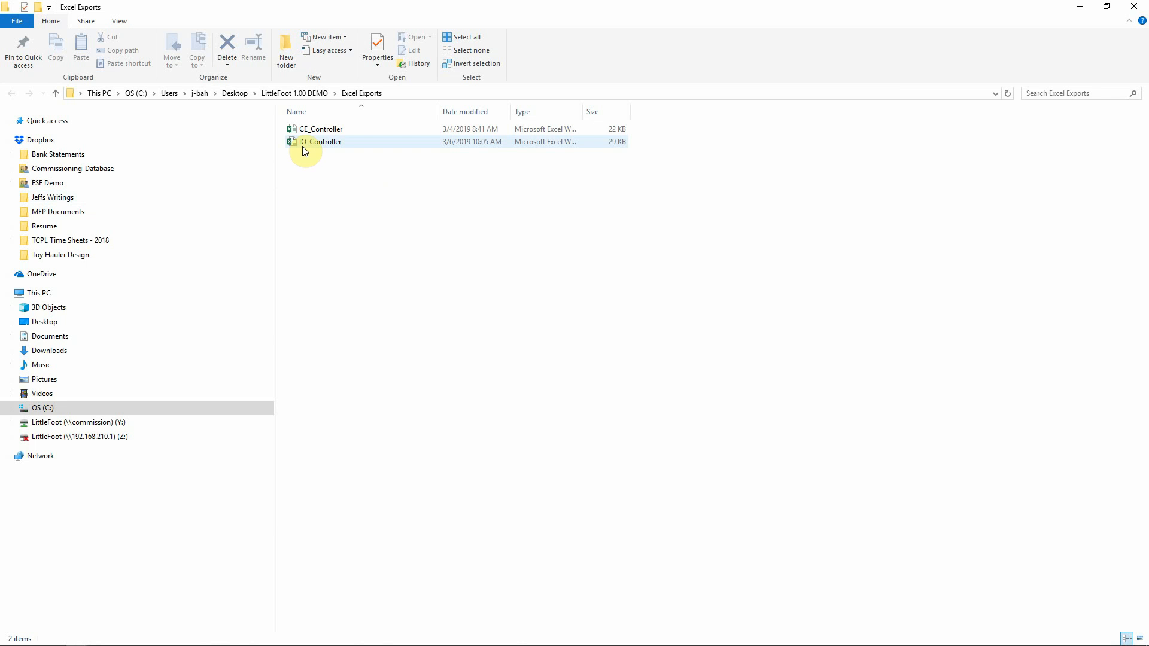
click(299, 129)
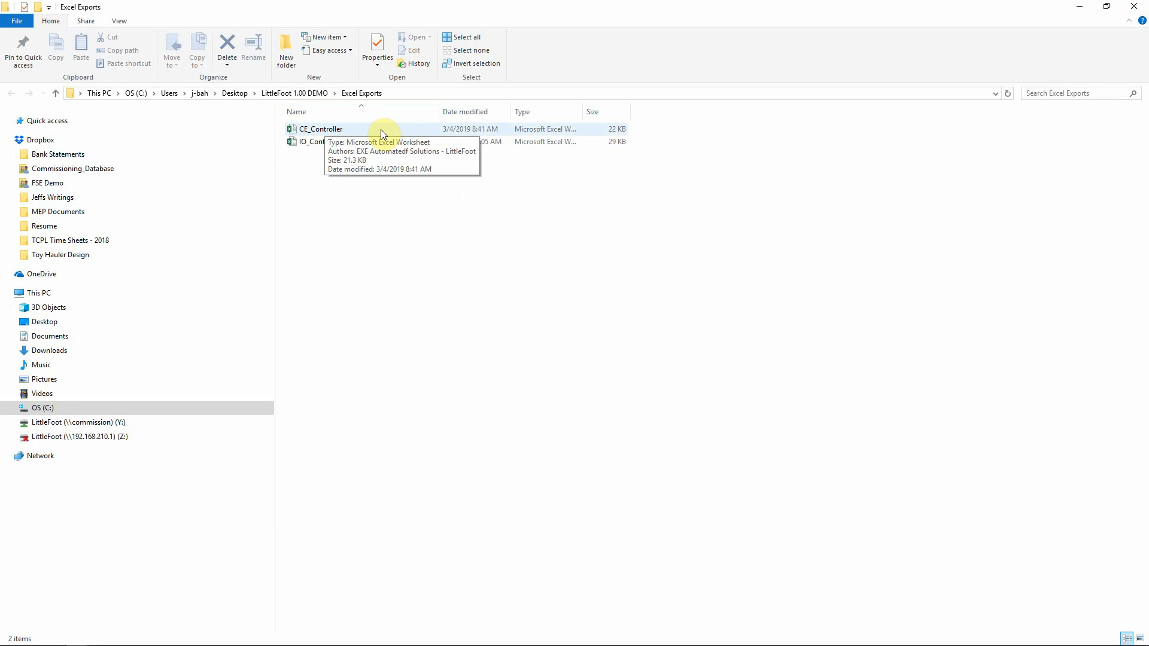
click(1081, 9)
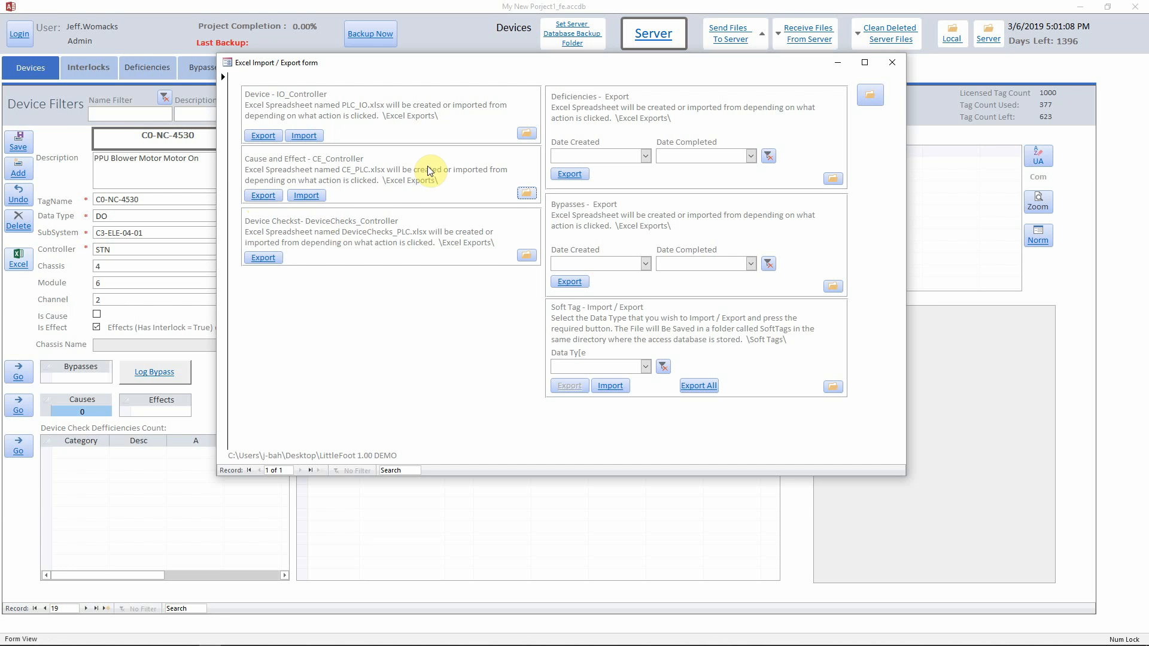
click(527, 195)
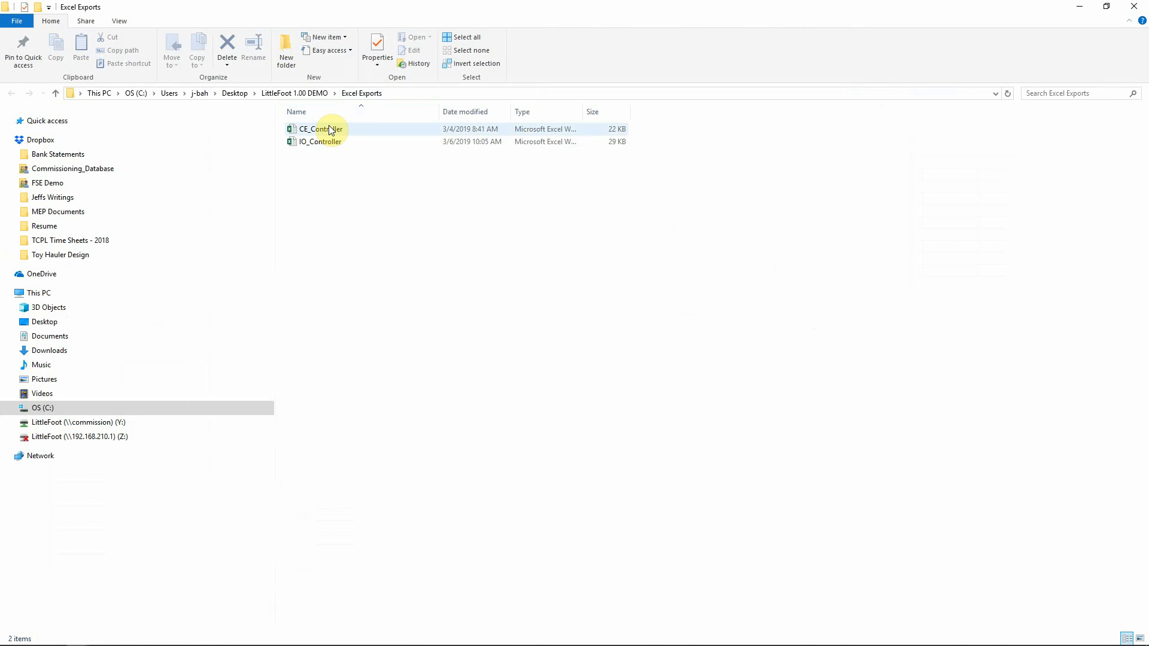
double_click(330, 130)
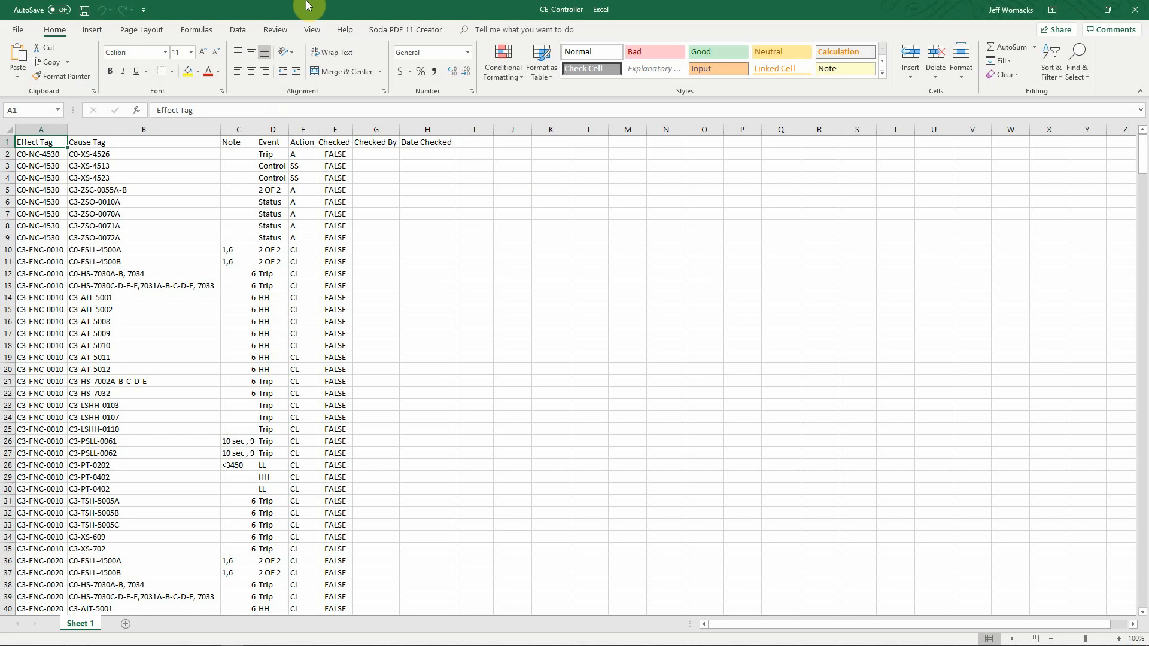
Examine how the CE_Controller sheet pairs effect tag C0-NC-4530 with its cause tags in rows 2 to 9
click(55, 239)
drag(55, 239, 51, 153)
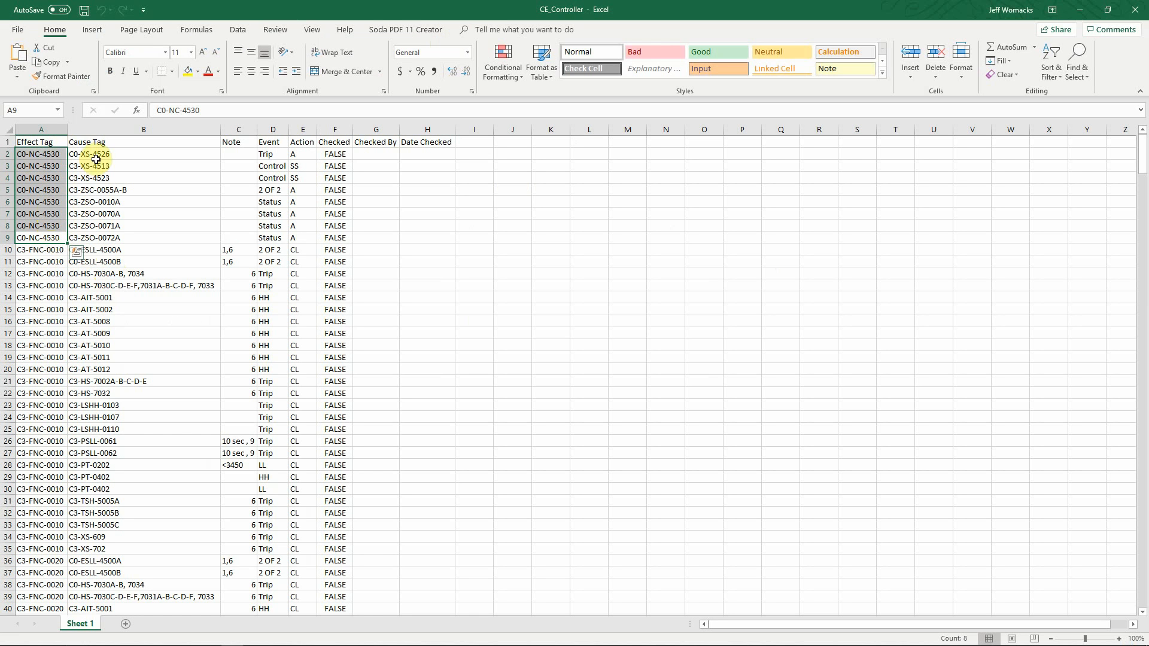
drag(94, 157, 94, 237)
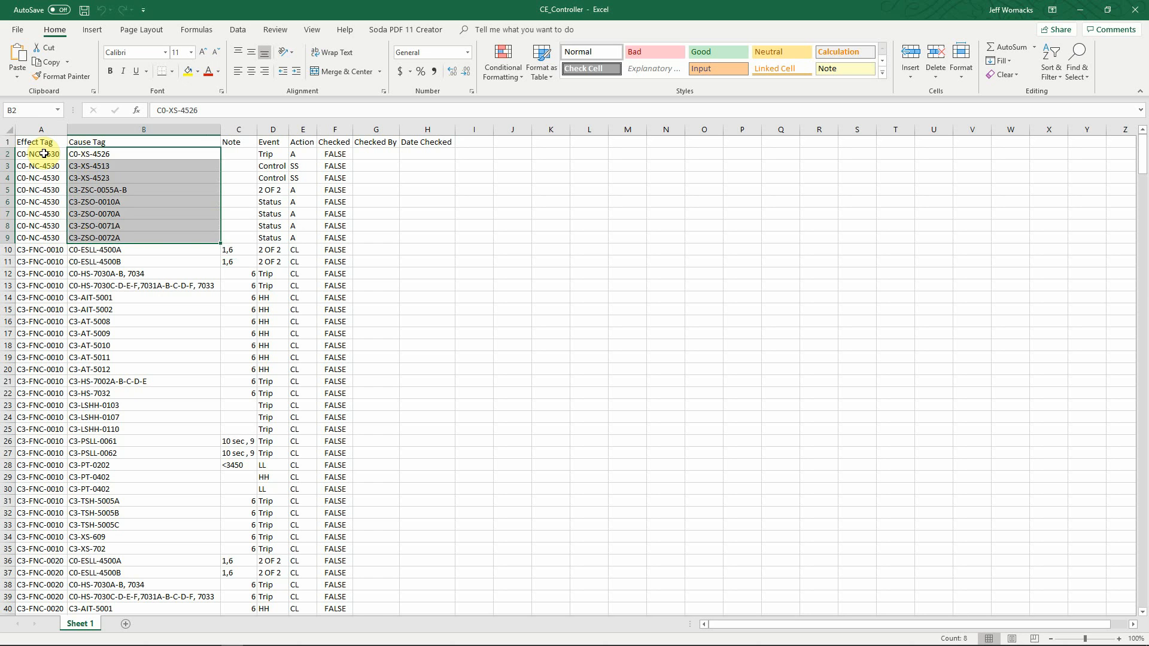
drag(44, 153, 43, 225)
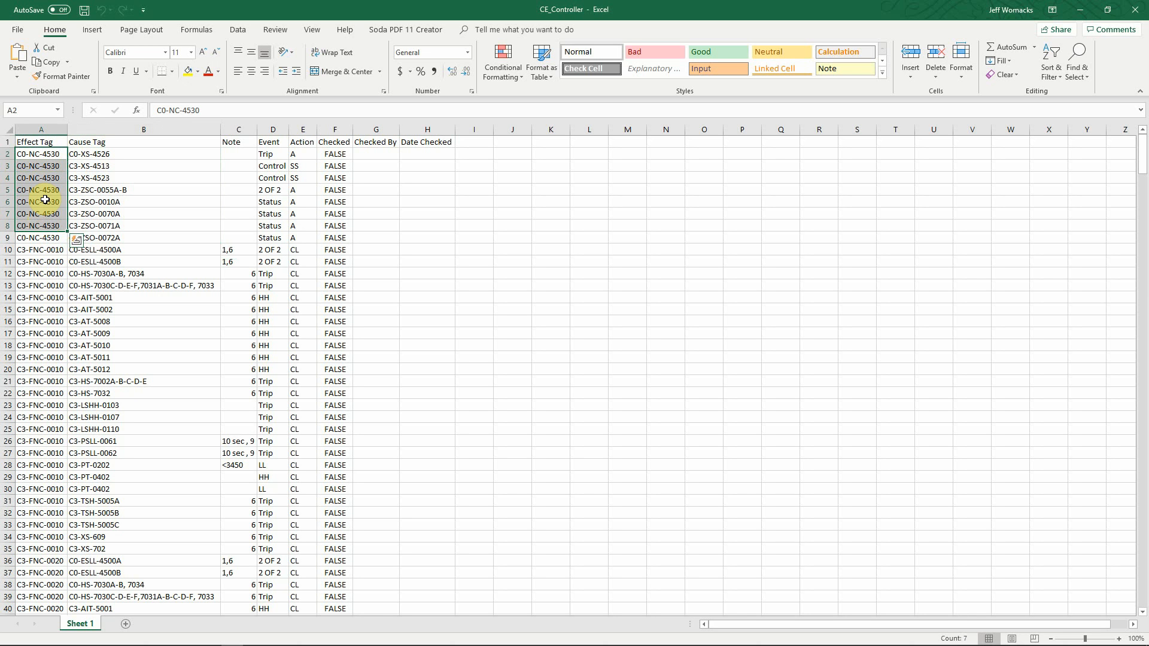
click(90, 151)
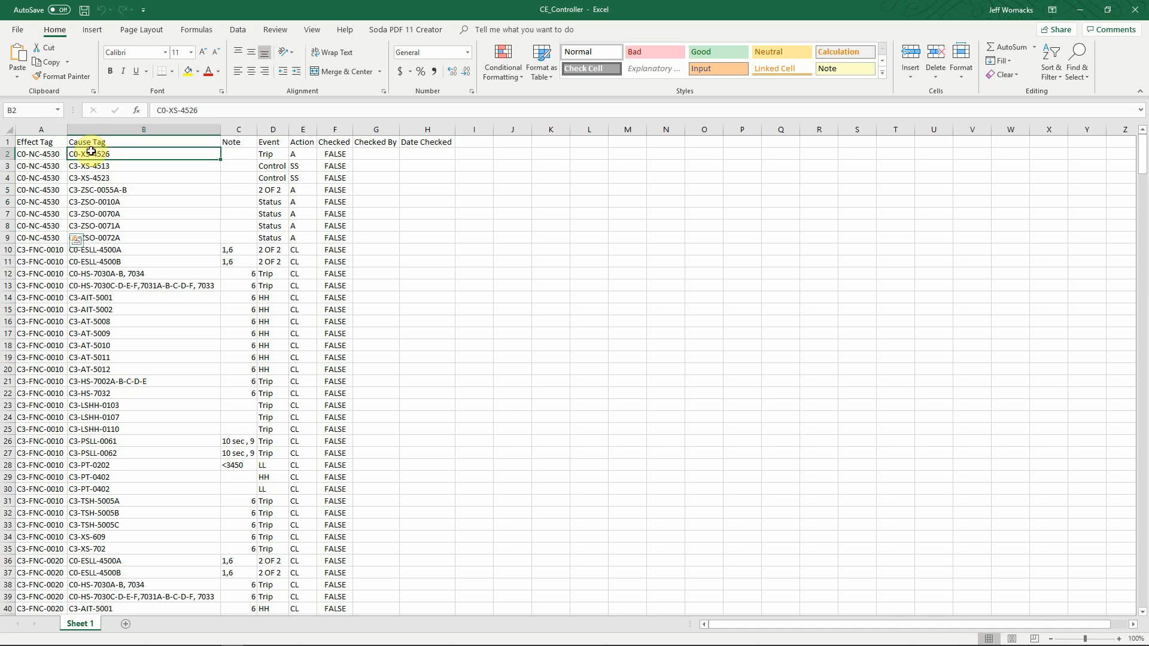
Examine the effect and cause tags in rows 2 to 9 and the Event and Action entries in row 2
drag(91, 151, 98, 225)
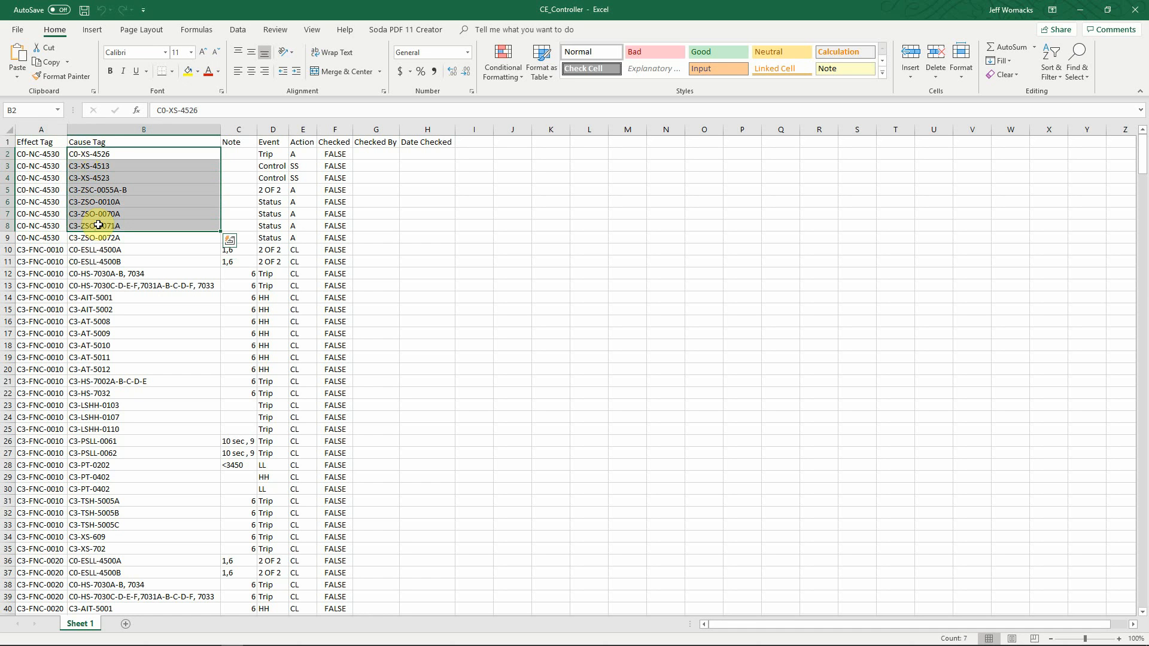
drag(37, 154, 41, 235)
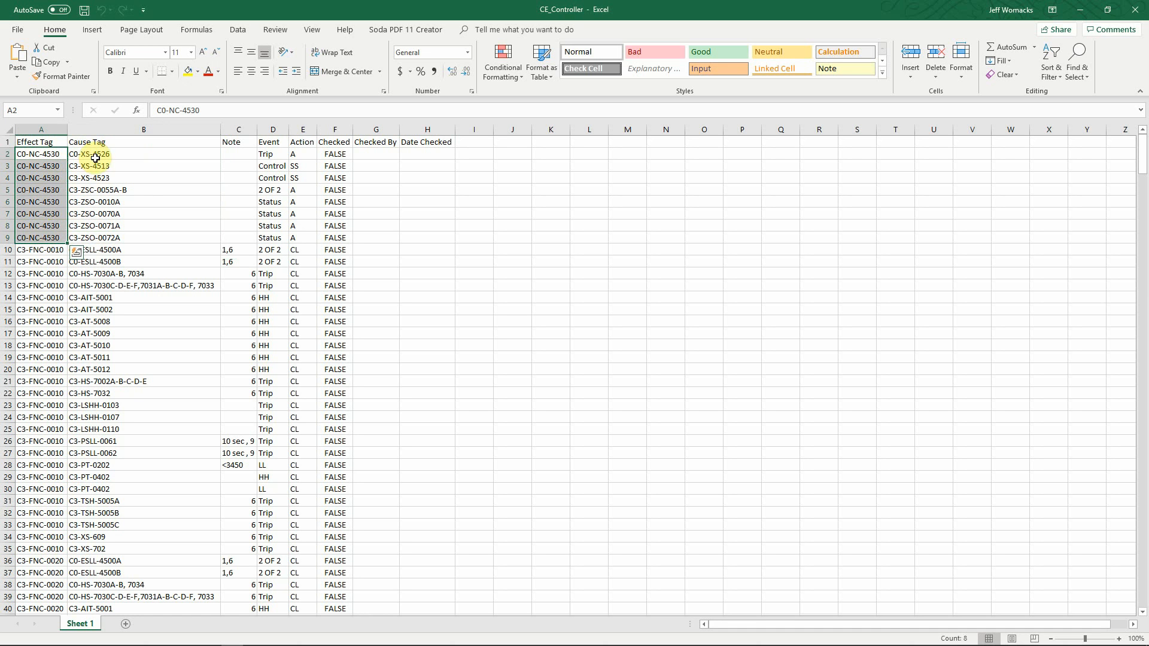
drag(96, 155, 98, 235)
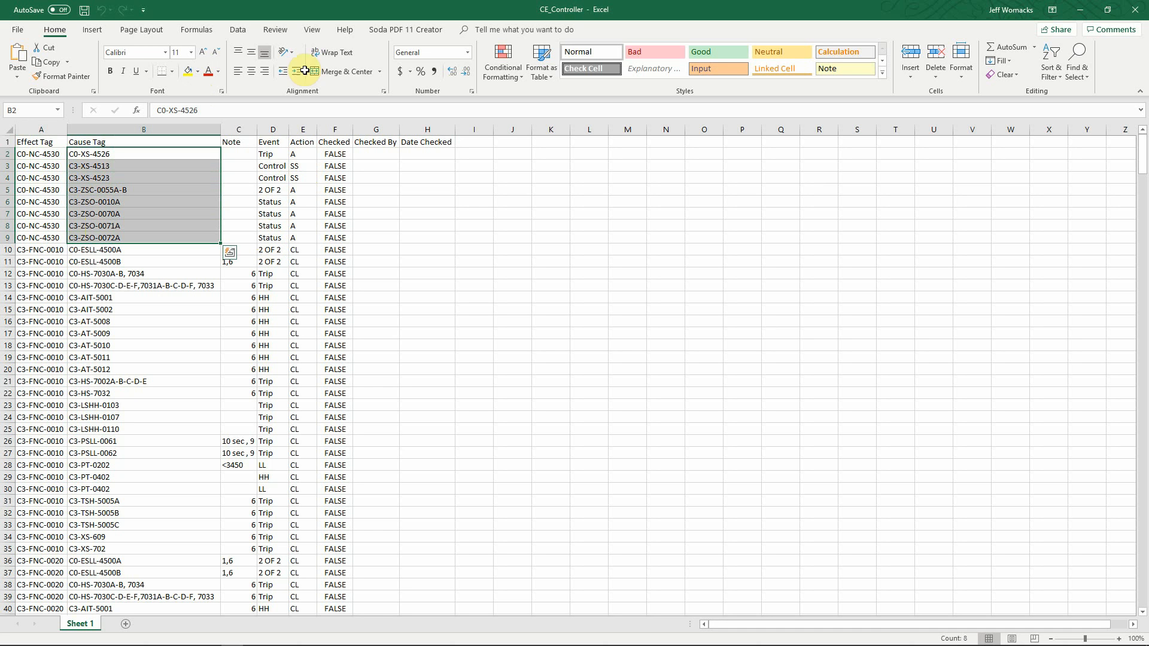
click(283, 155)
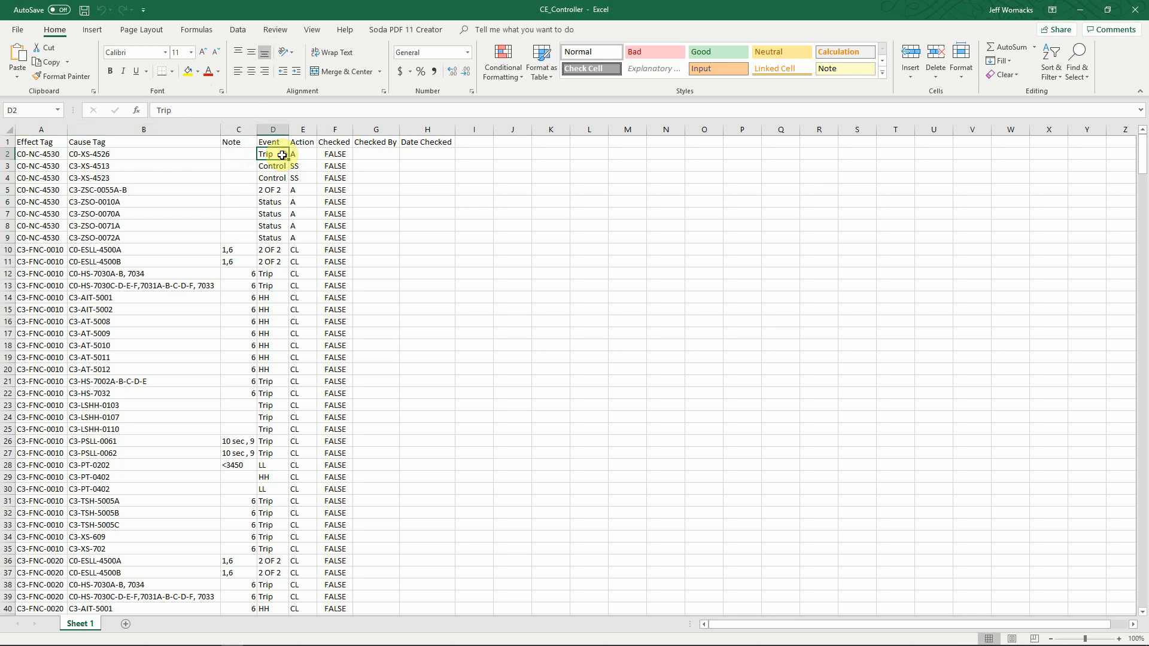
double_click(283, 155)
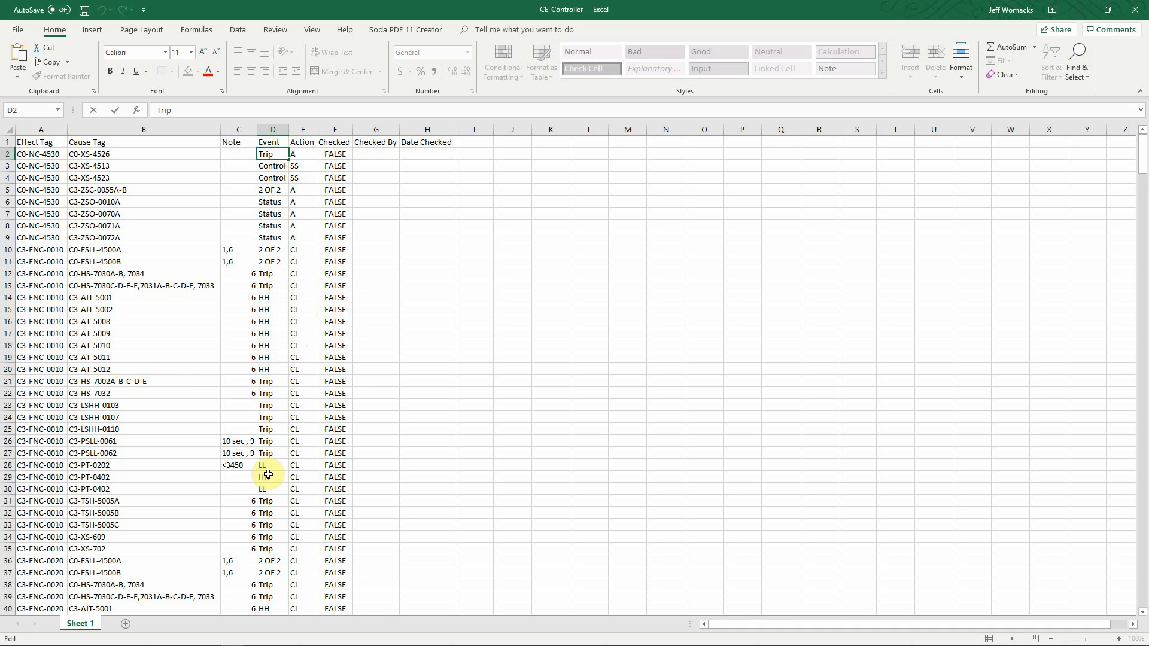
click(313, 155)
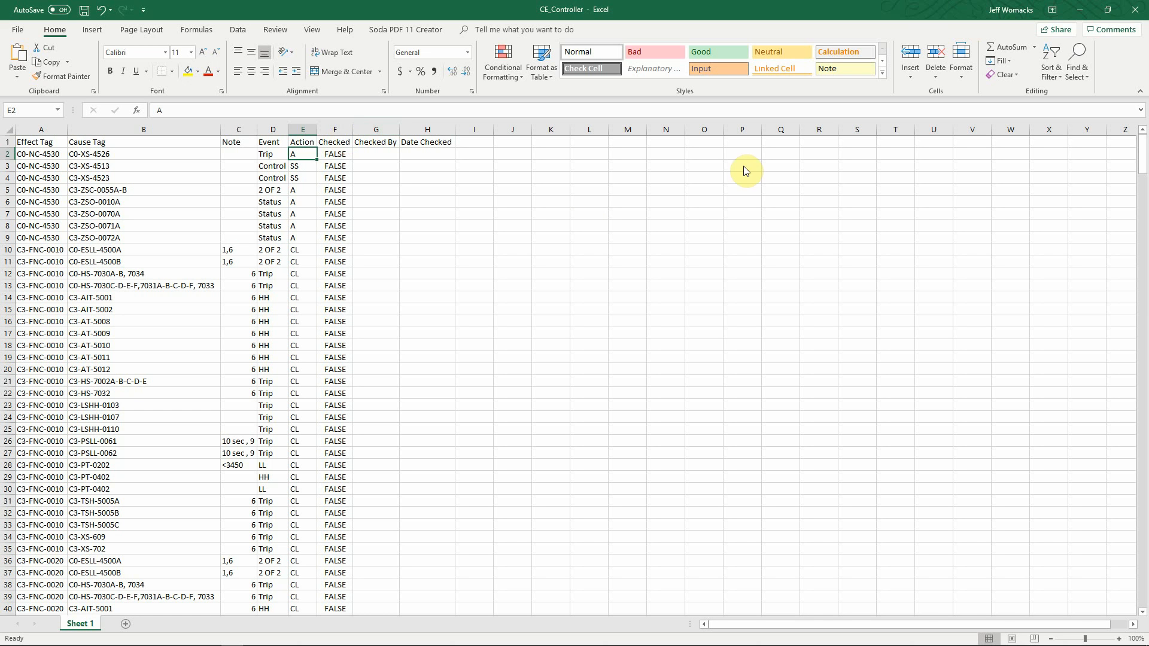
Close the CE_Controller workbook saving its changes, and close the Excel Exports folder and the import/export form
click(1139, 17)
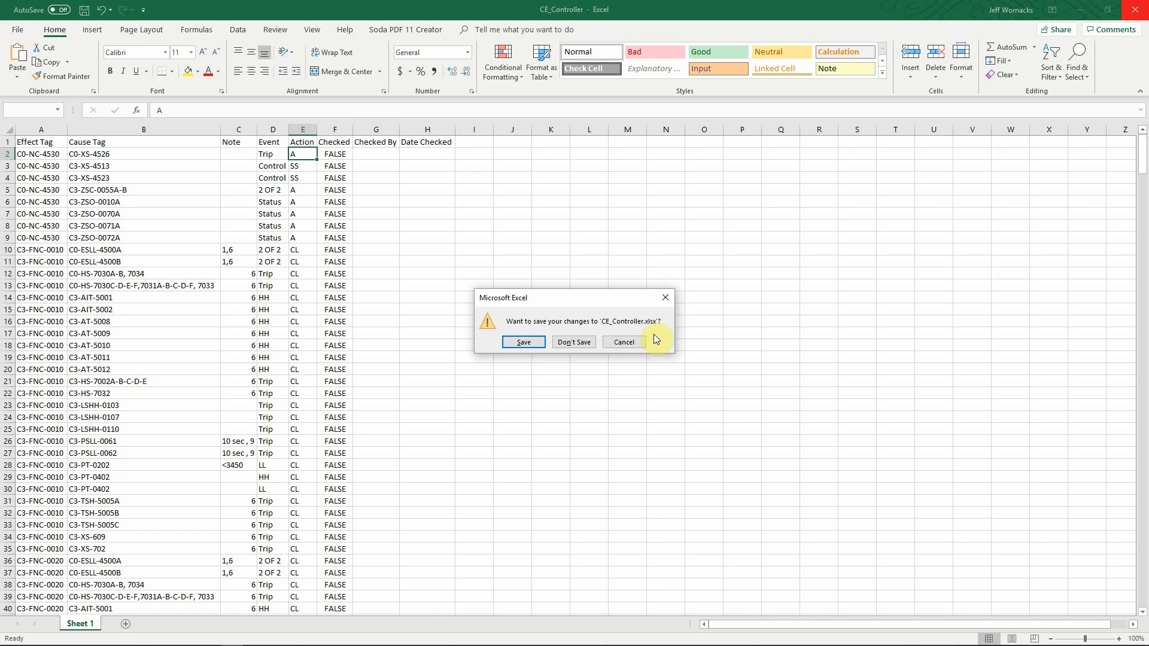
click(533, 343)
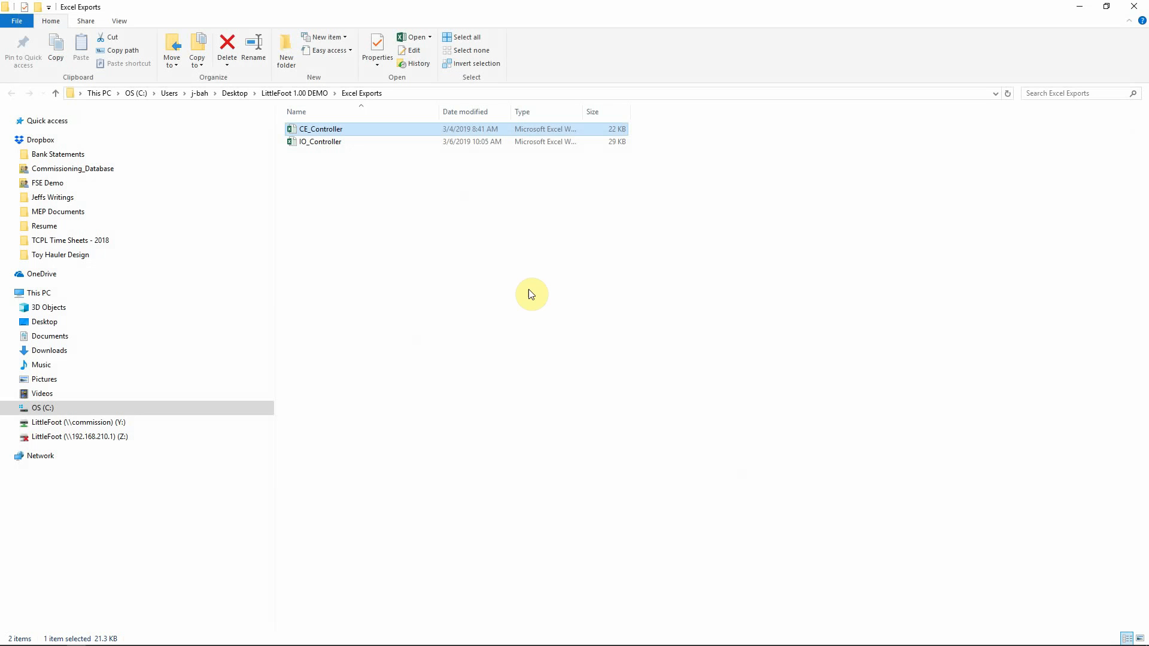
click(1133, 7)
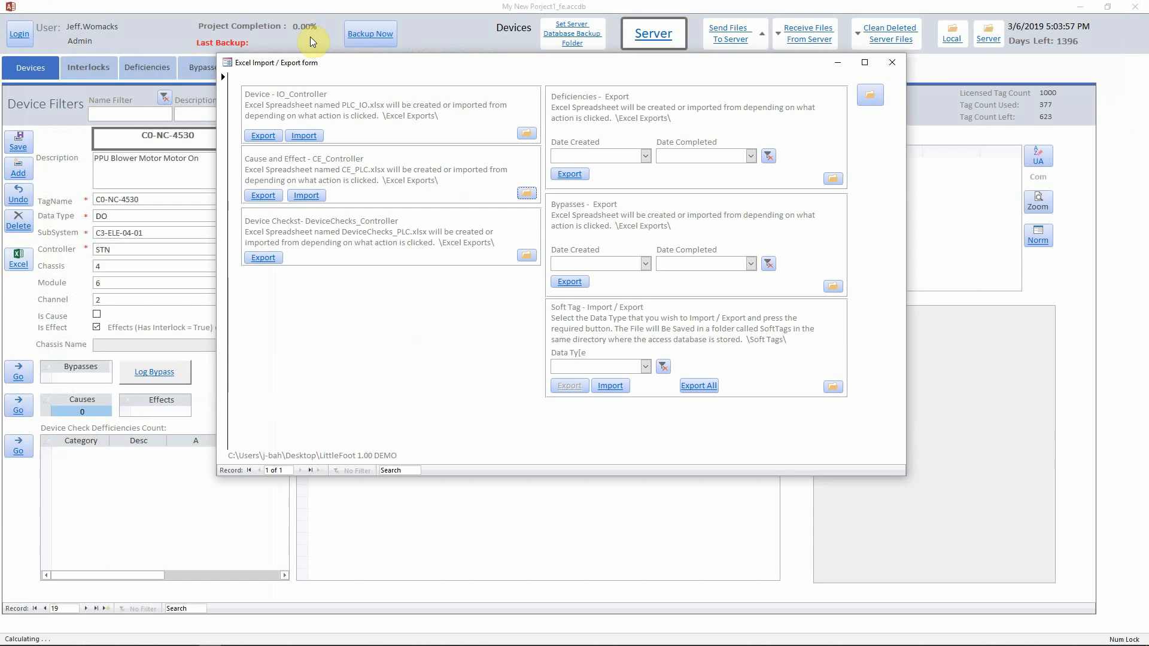
click(891, 62)
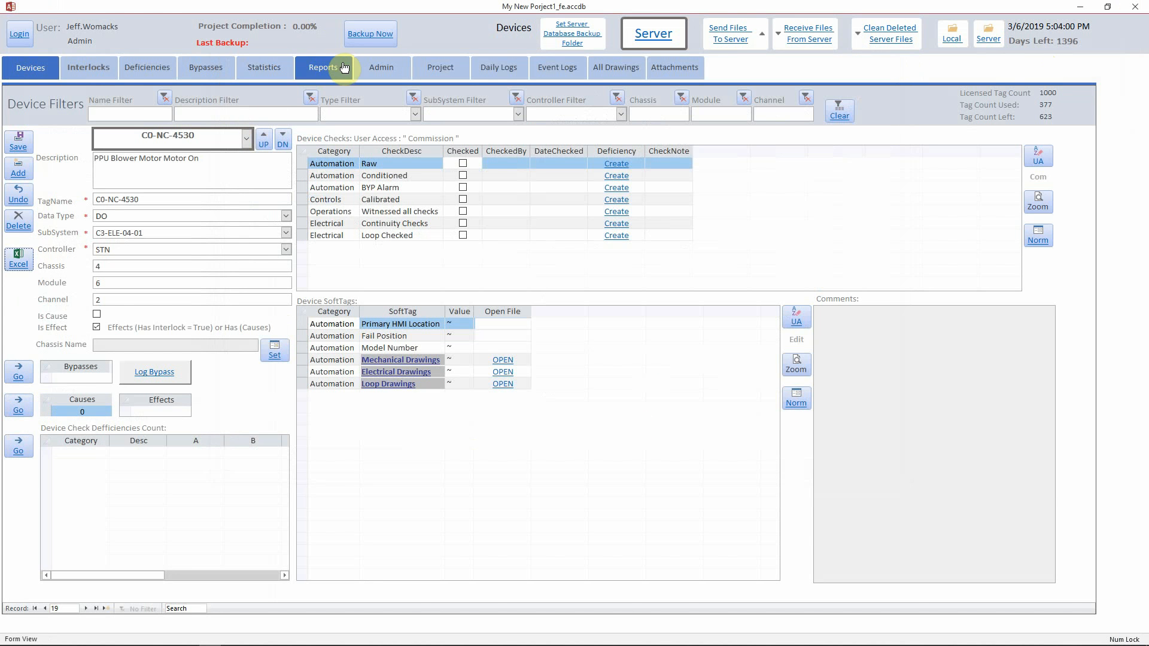
Show the admin user access levels and switch the Import Interlocks permission off and on again
click(387, 68)
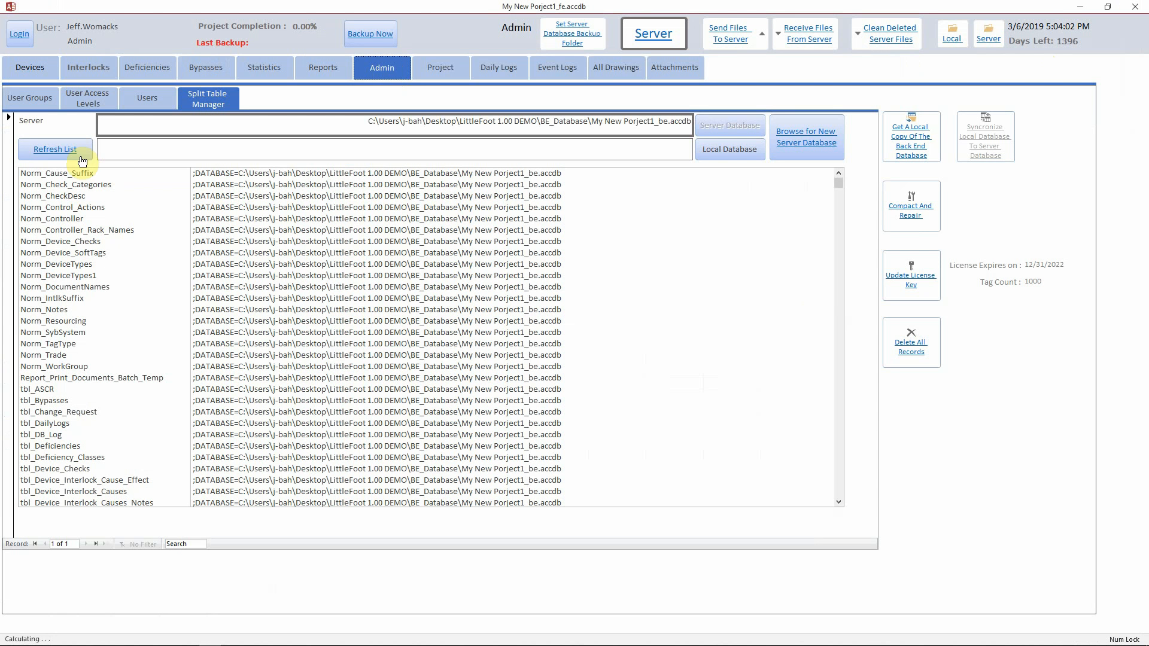
click(85, 99)
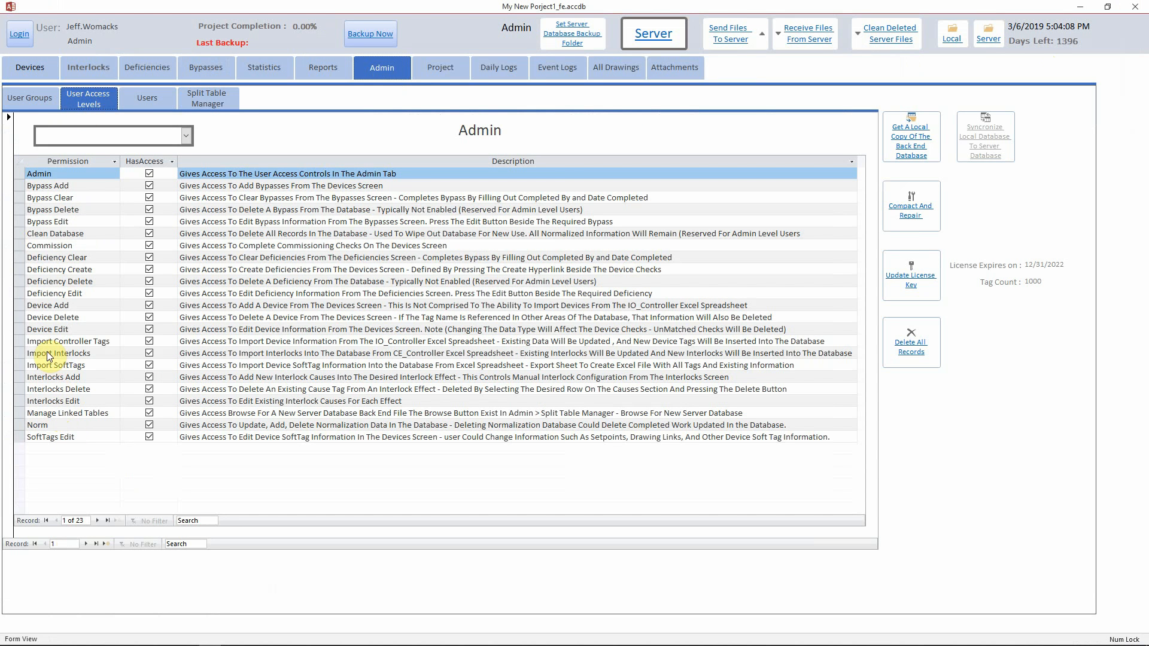
click(149, 354)
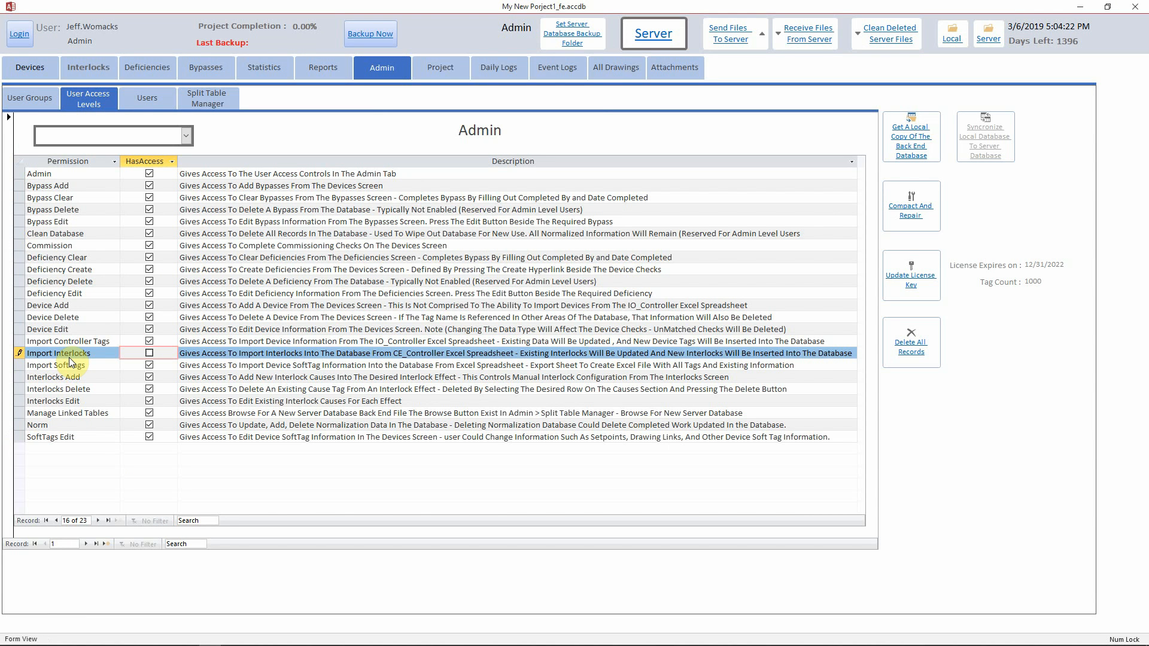
click(149, 354)
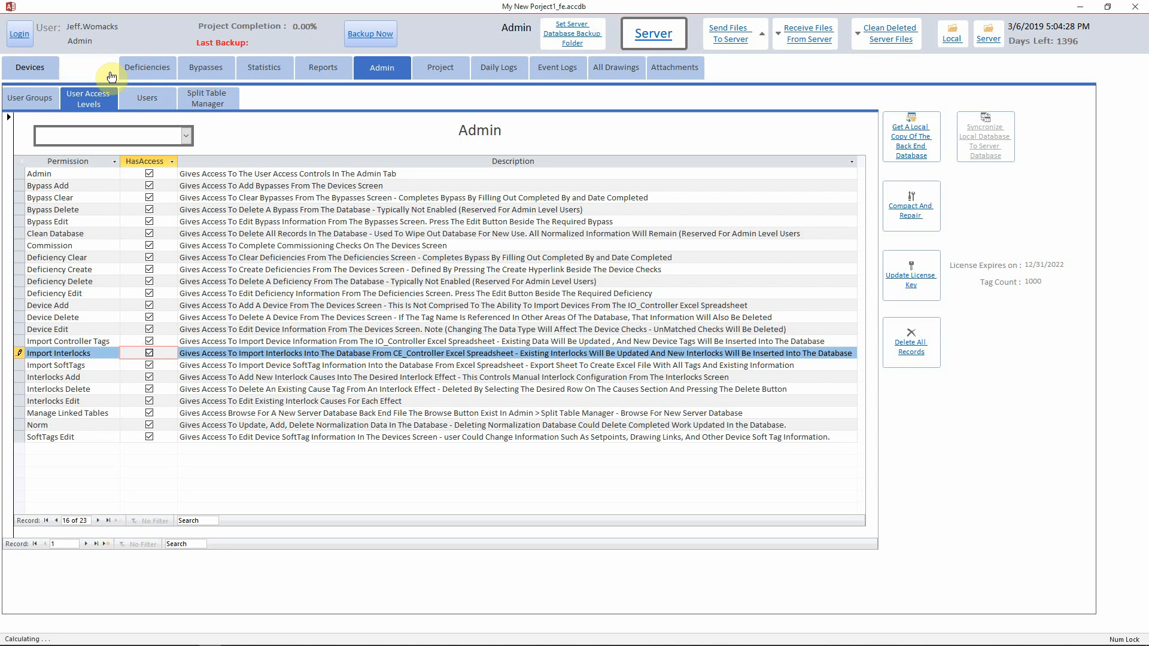
Check the causes associated with effect C0-NC-4530 among the interlocks and save the record
click(100, 70)
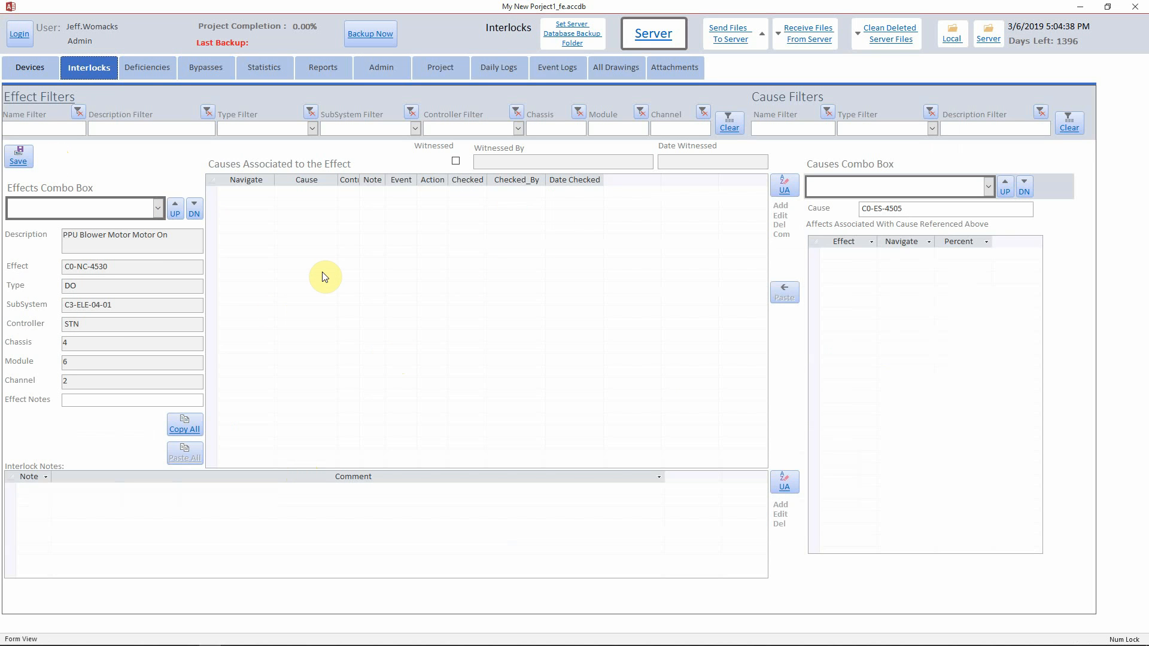
click(17, 161)
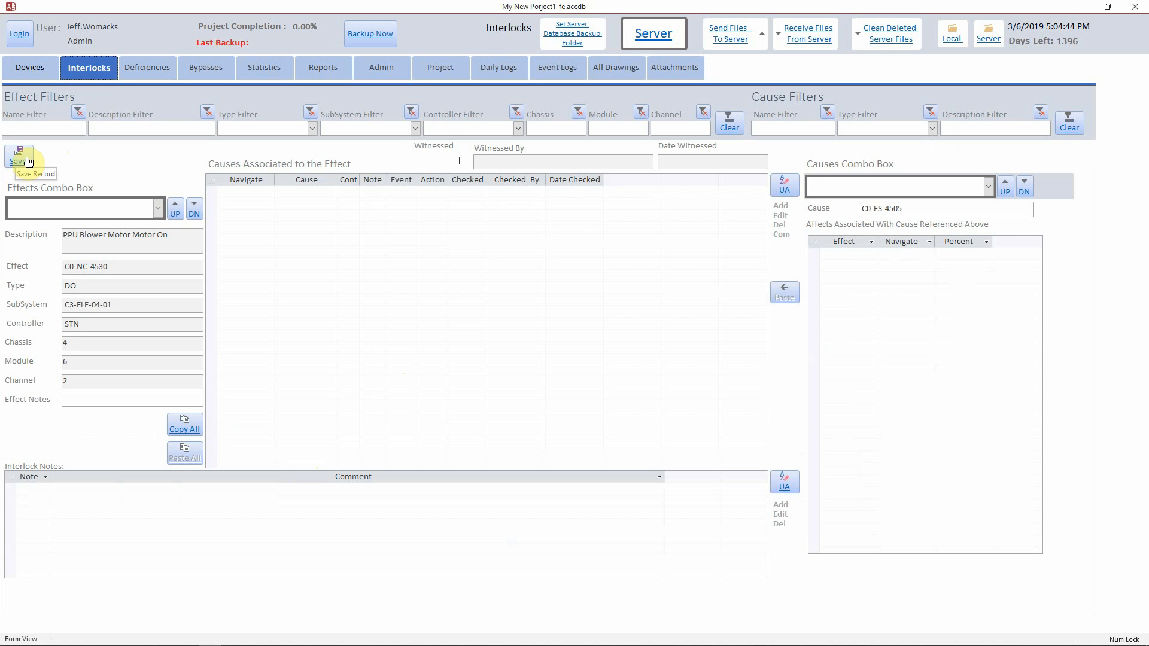
Import the Cause and Effect CE_Controller spreadsheet from the device records, accepting that all existing interlocks are deleted and re-imported
click(31, 78)
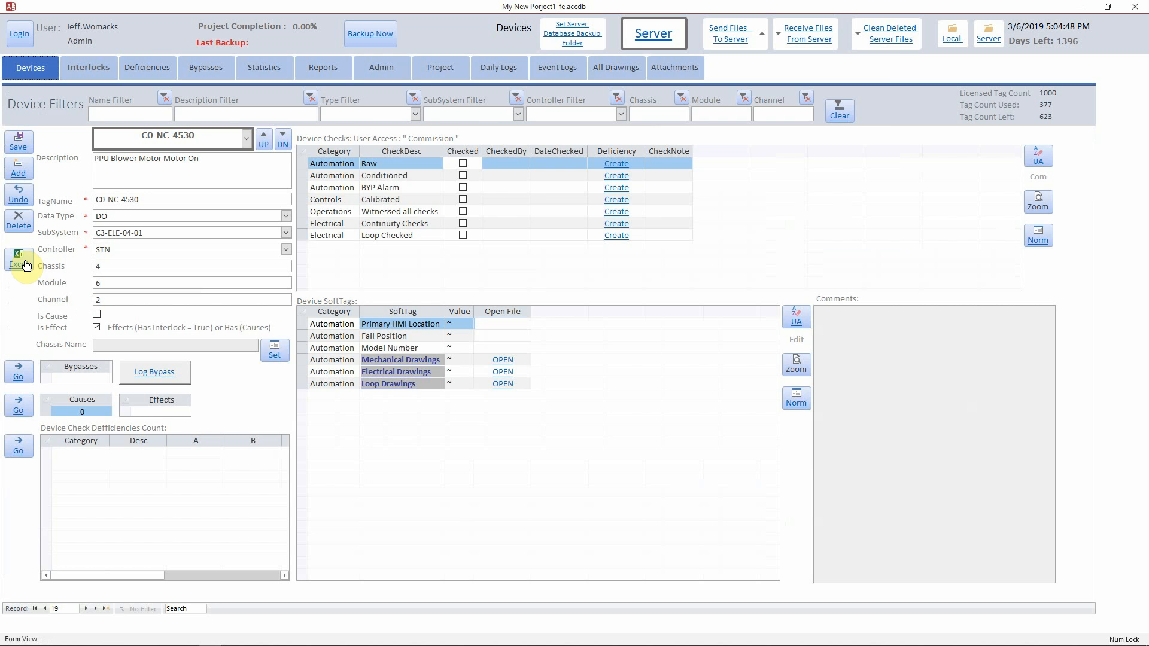
click(19, 259)
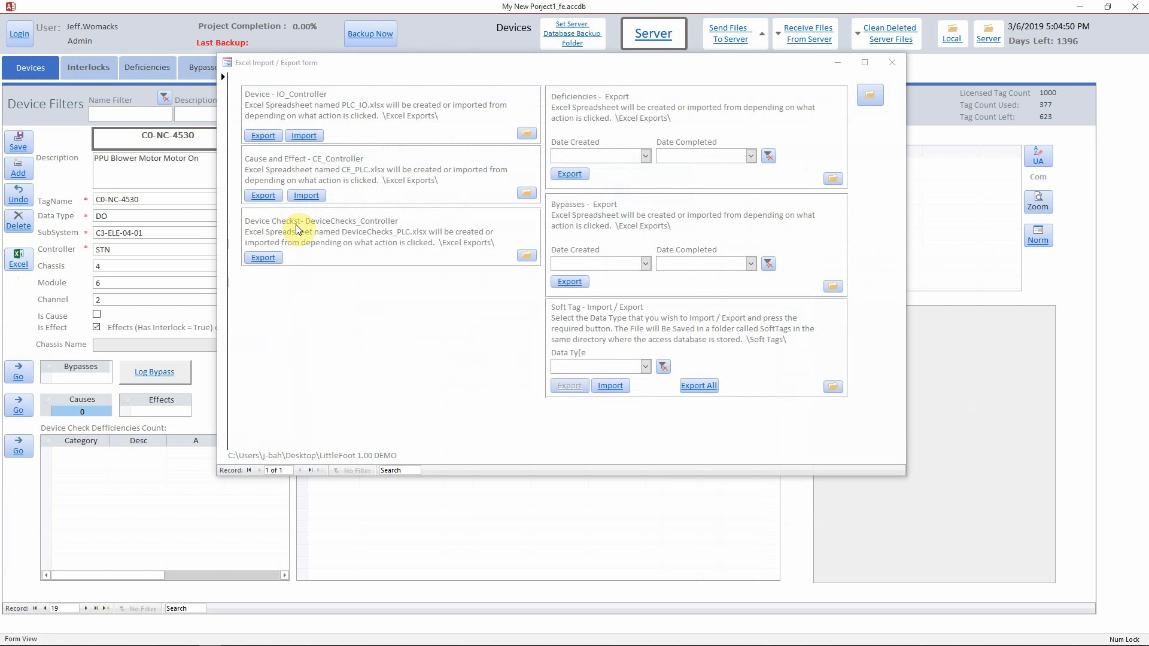
click(307, 194)
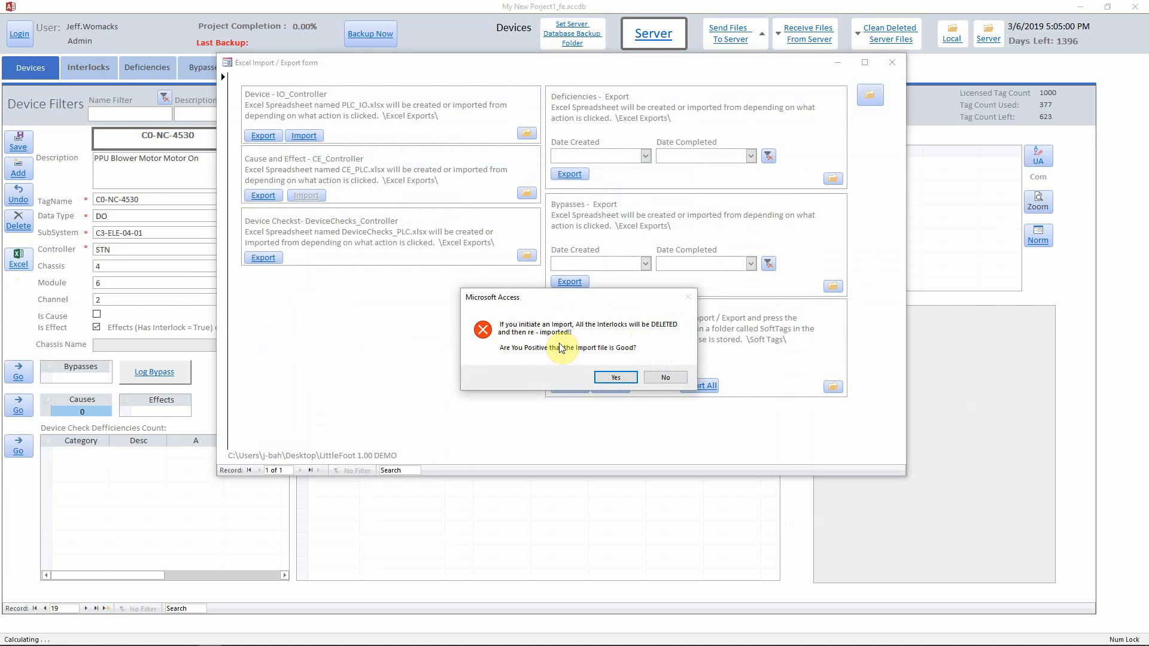
click(623, 378)
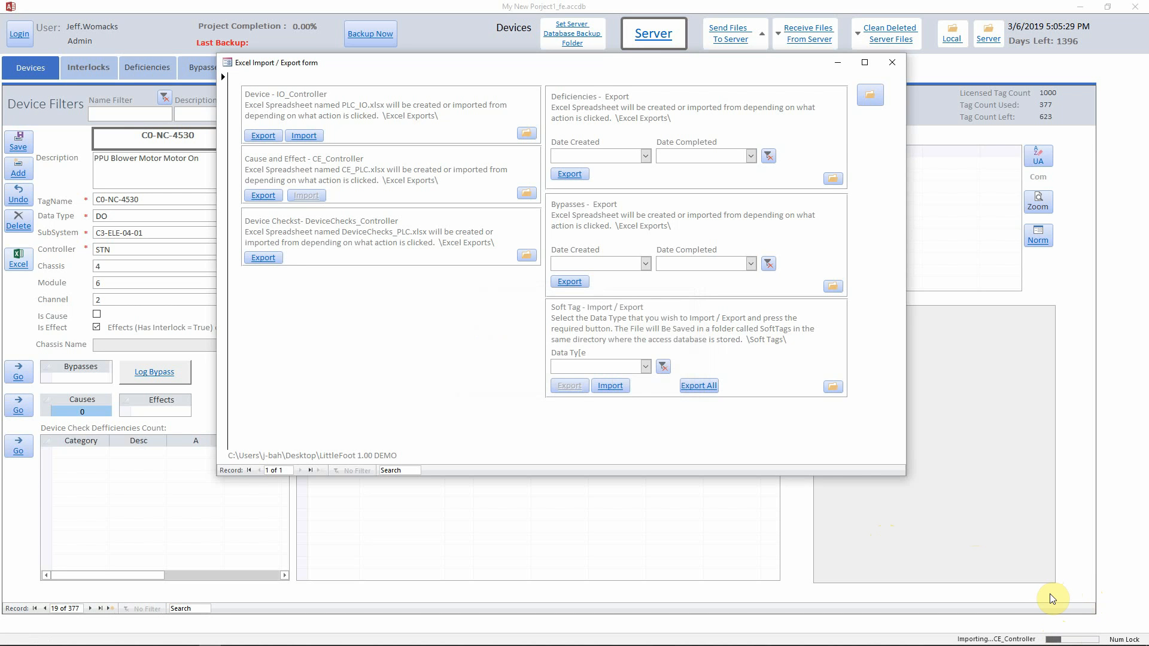
mouse_move(1048, 642)
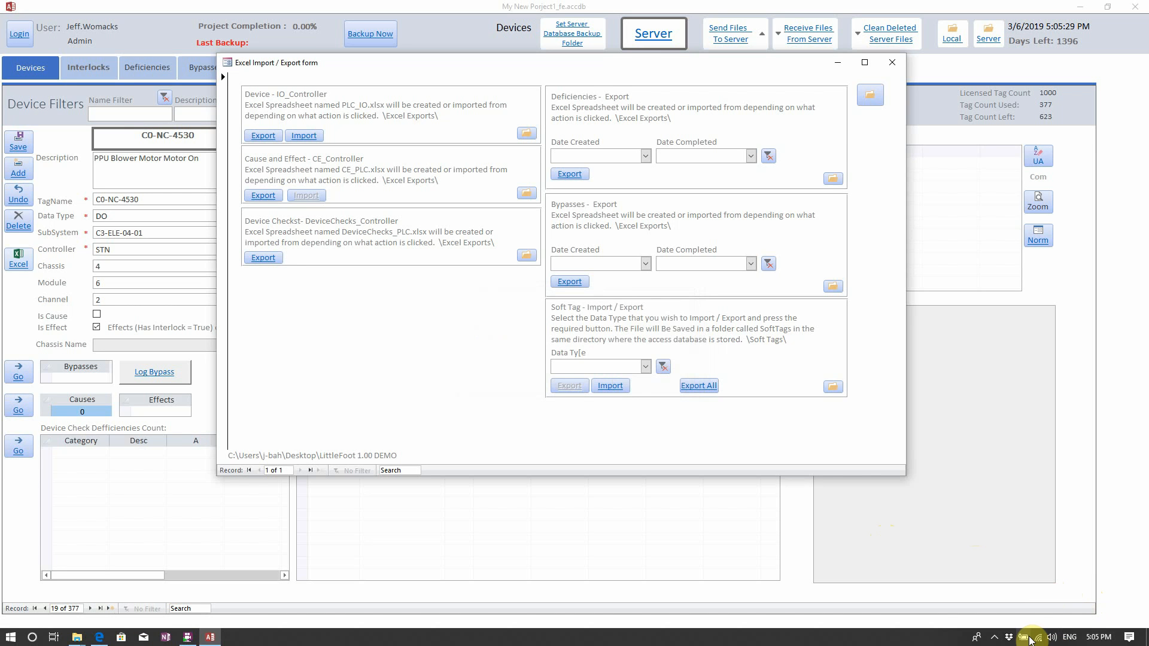
click(994, 637)
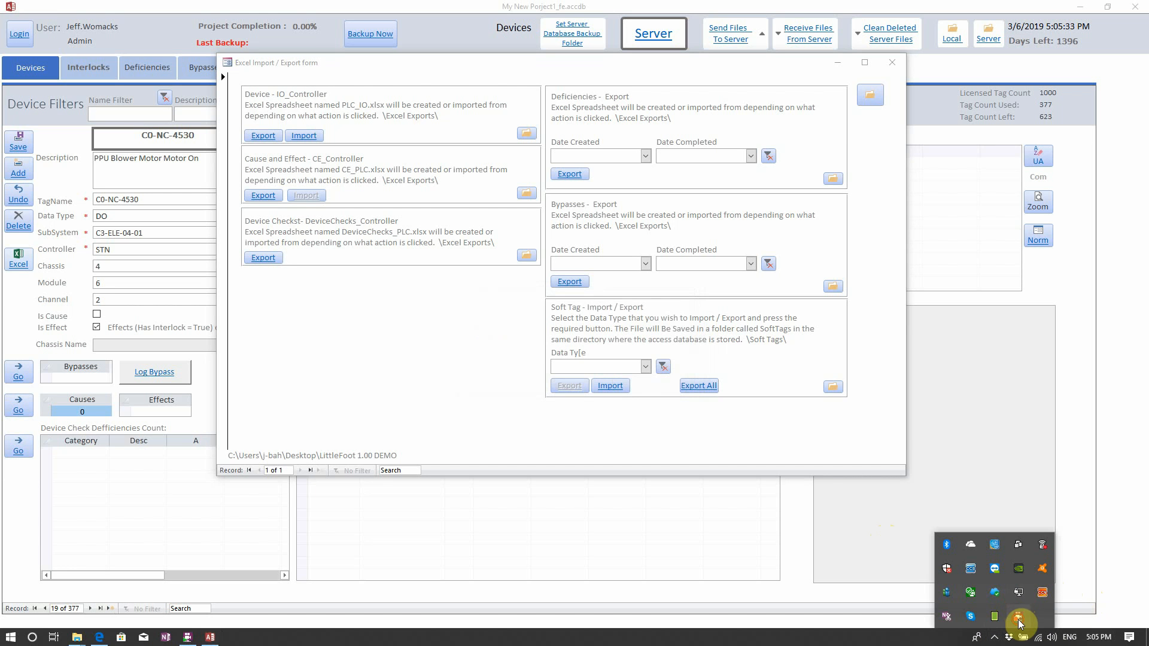
right_click(1045, 570)
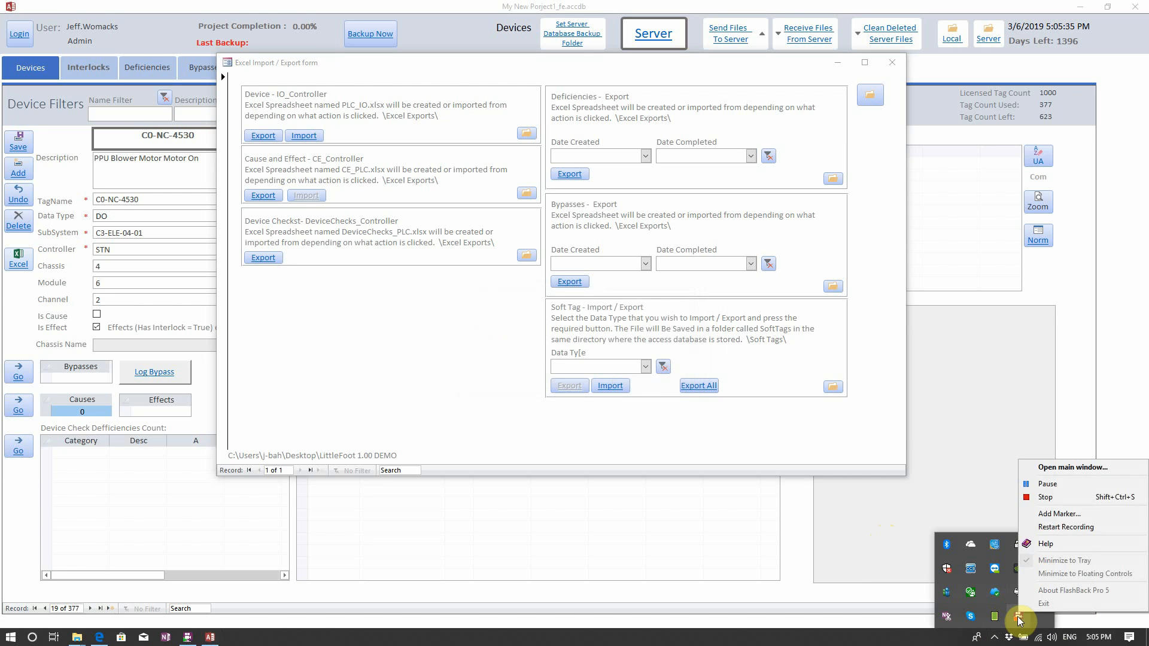
click(1029, 482)
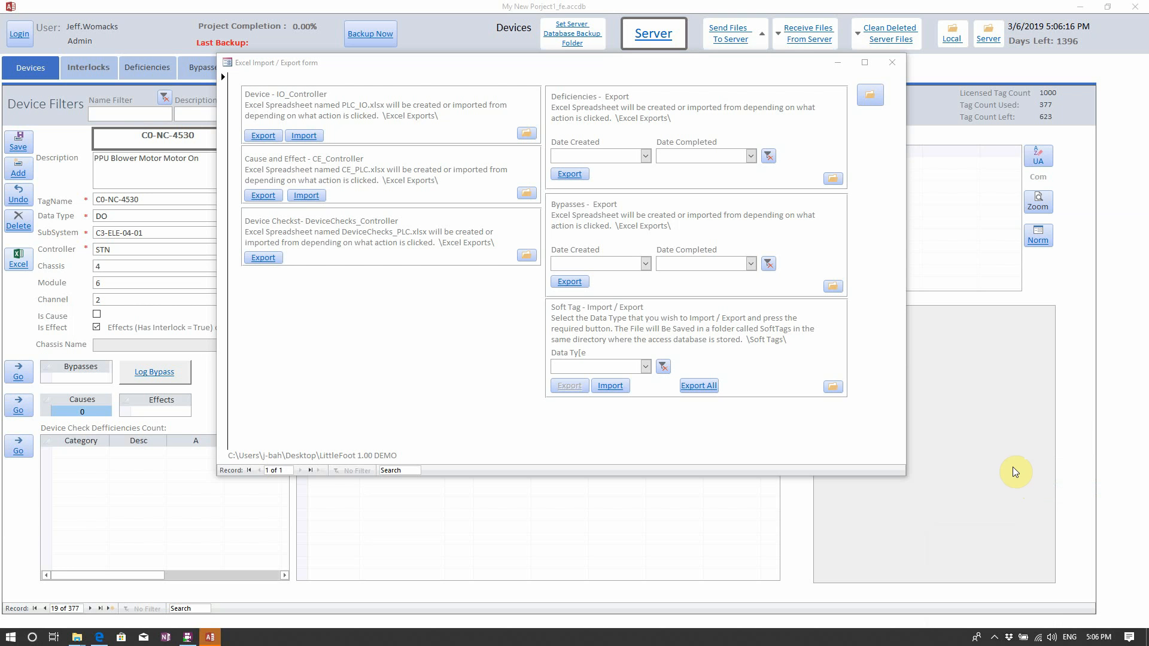
Close the import/export form, review the imported interlocks of C0-NC-4530, and select effect C3-FNC-0010
click(894, 68)
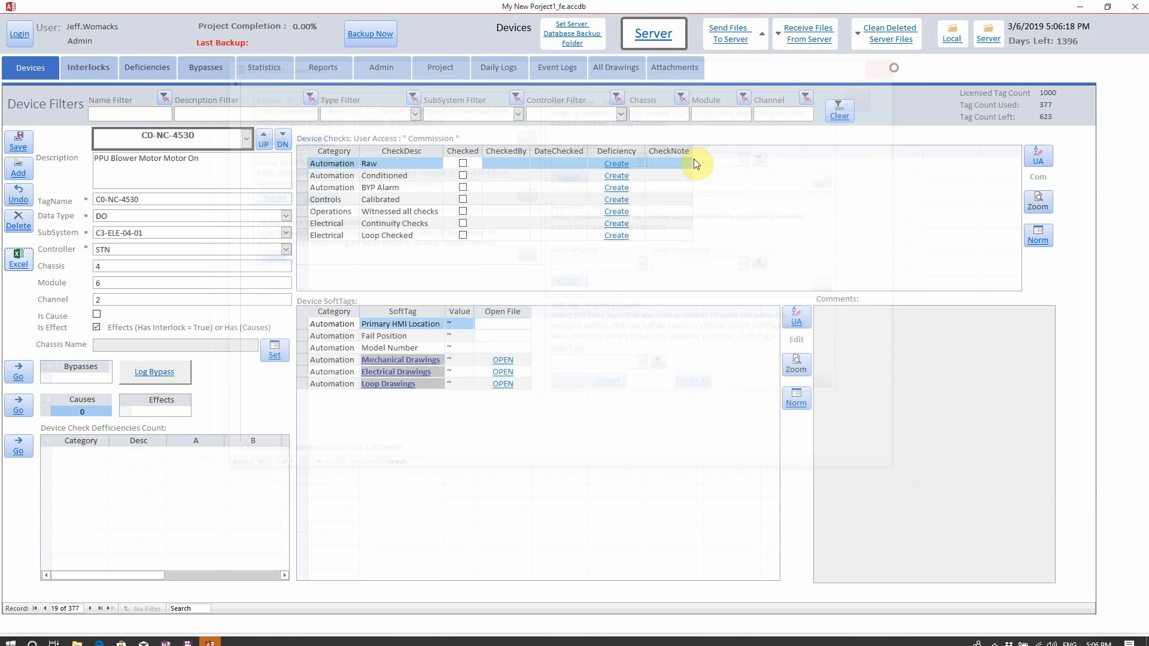
click(102, 81)
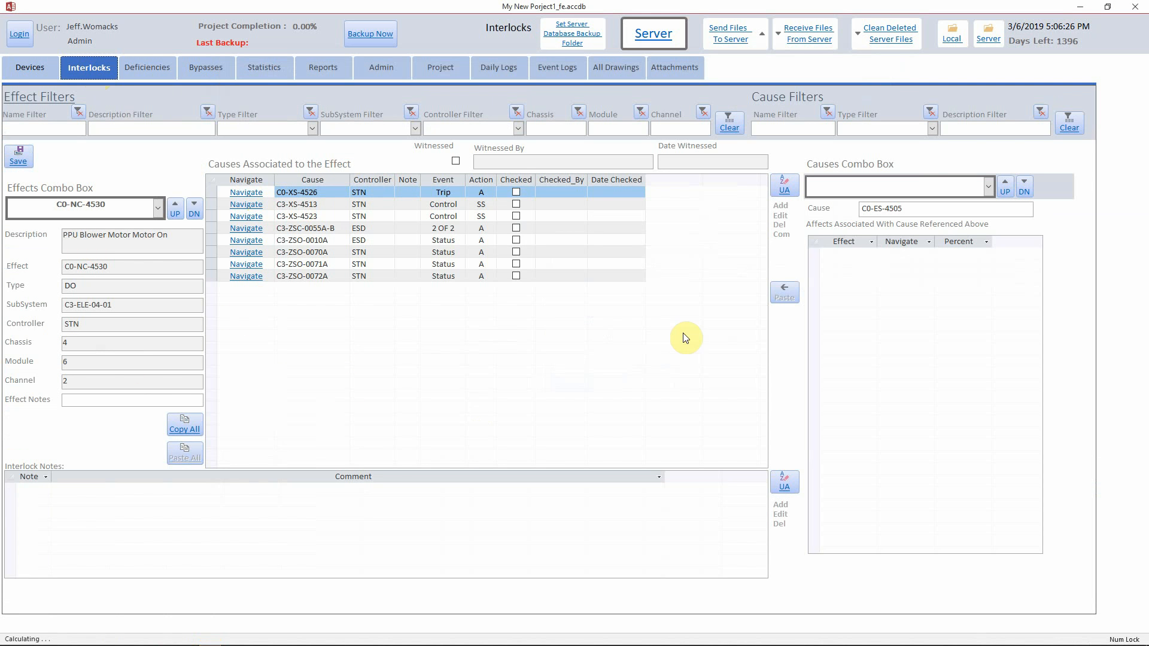
click(159, 208)
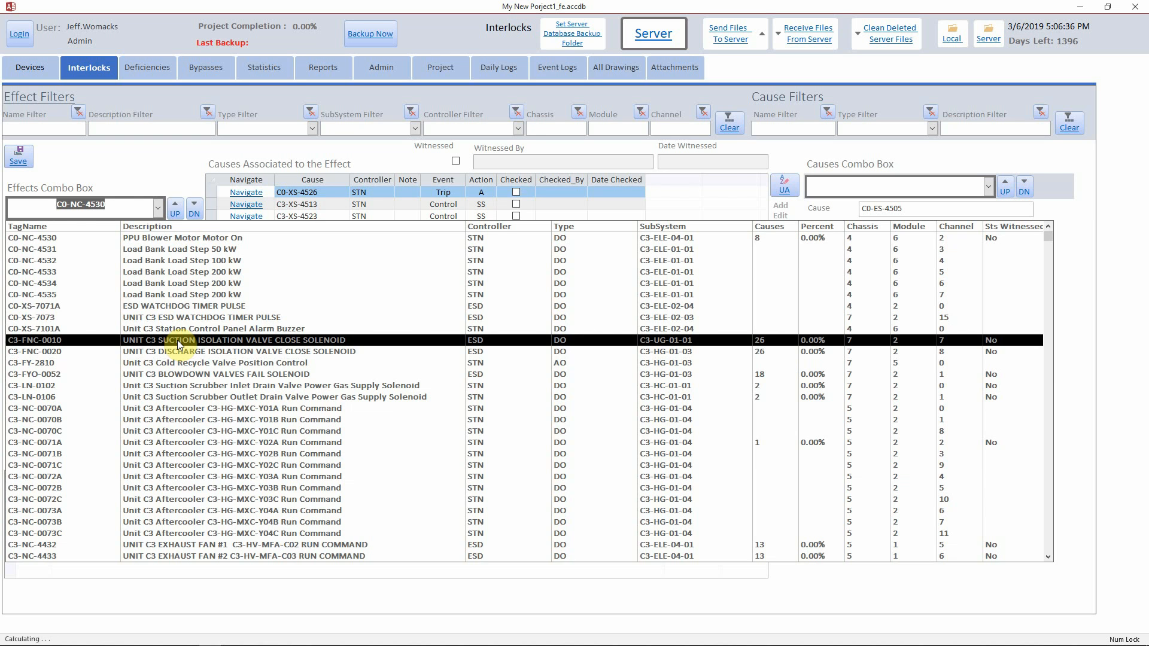
click(177, 339)
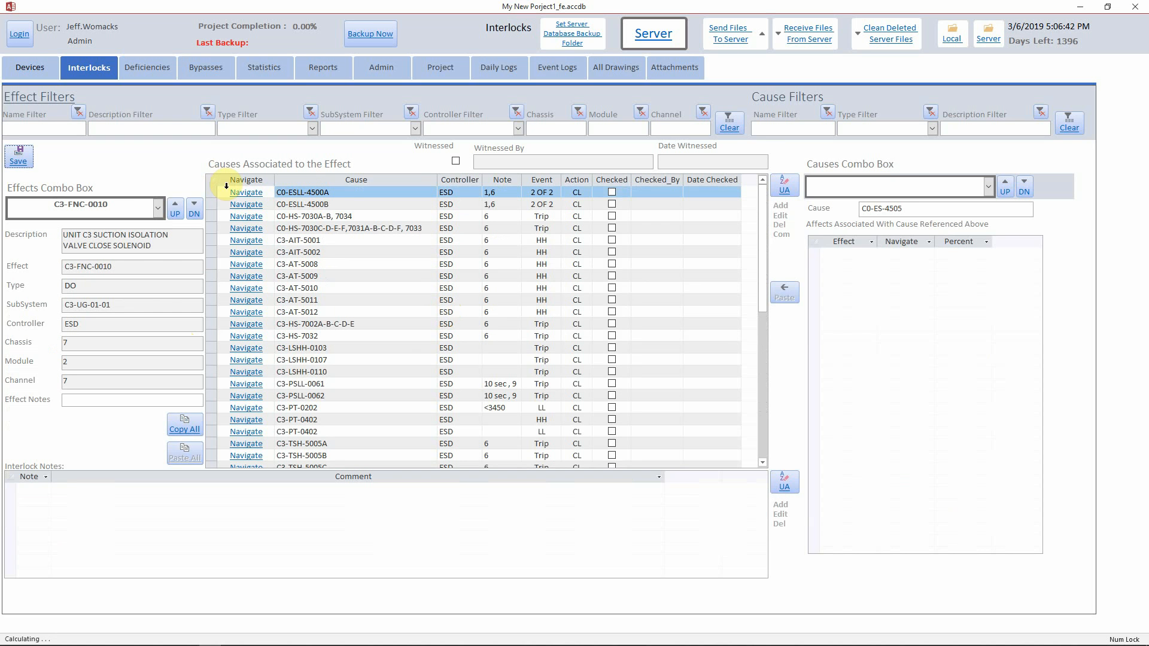
Look up the effects of cause C0-ESLL-4500A and follow them to C3-FNC-0020 and C3-FYO-0052
click(244, 191)
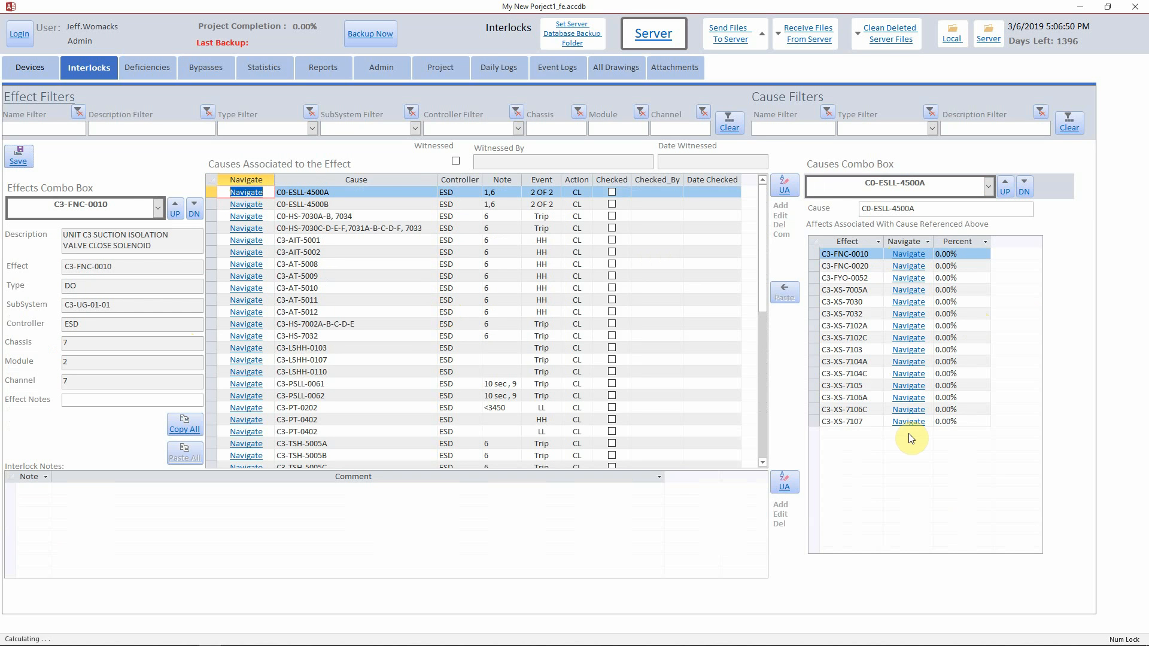
click(900, 267)
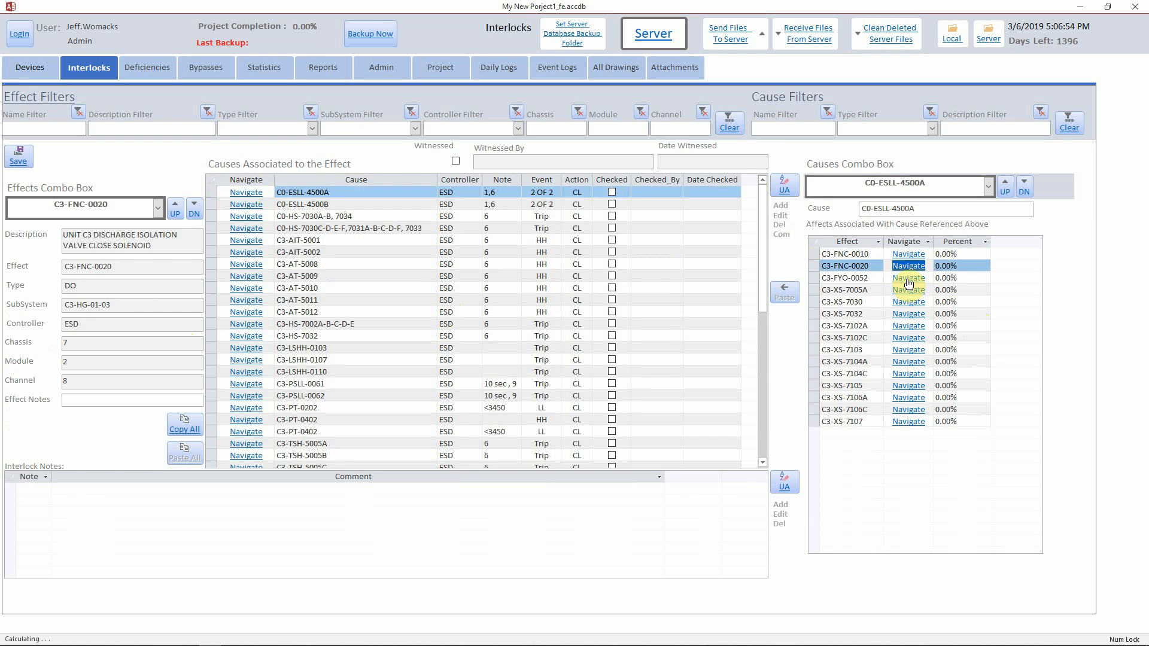
click(902, 279)
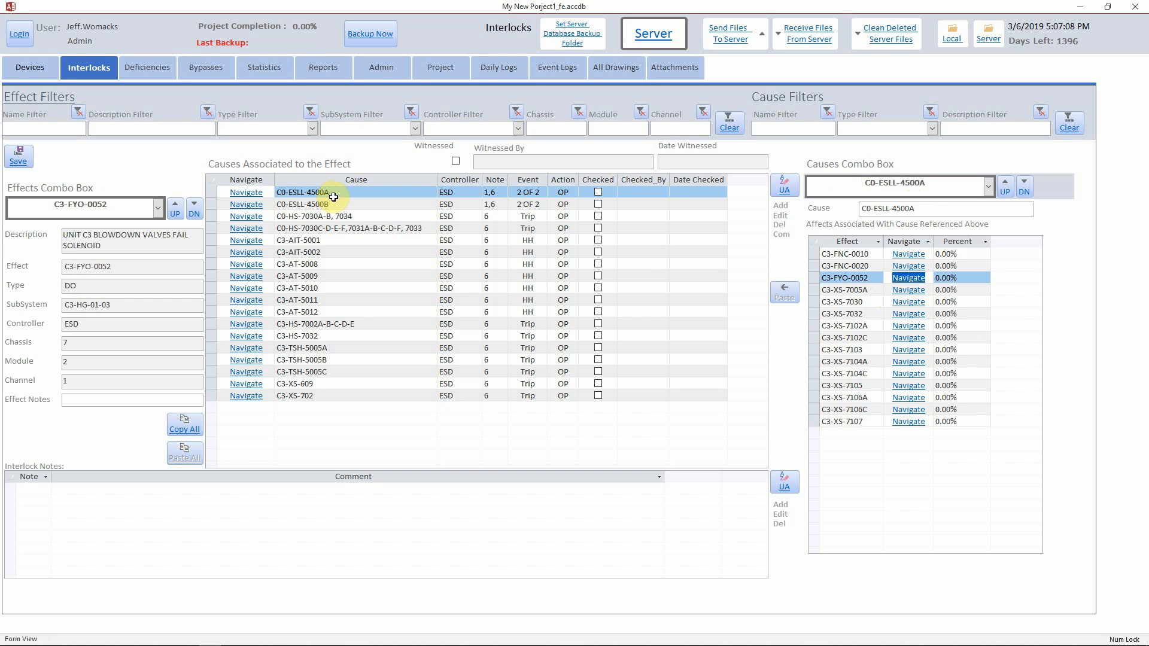
Look up the effects of cause C3-AT-5010 and follow them to C3-FNC-0020, C3-FYO-0052 and C3-NC-4433
click(250, 290)
click(915, 266)
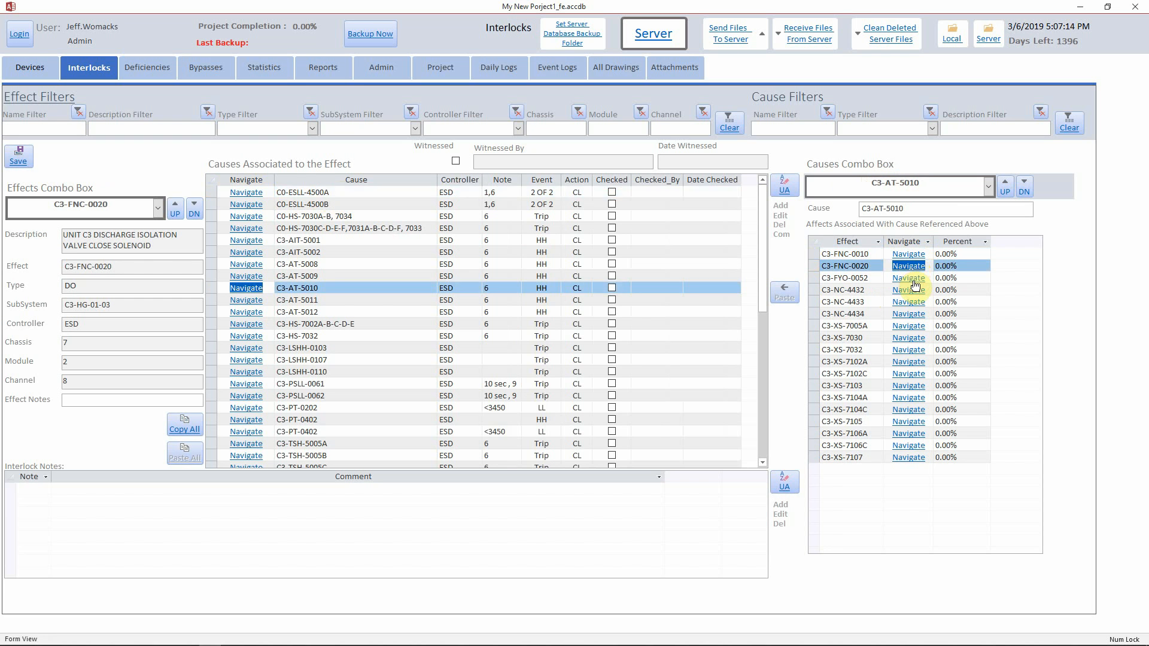
click(915, 279)
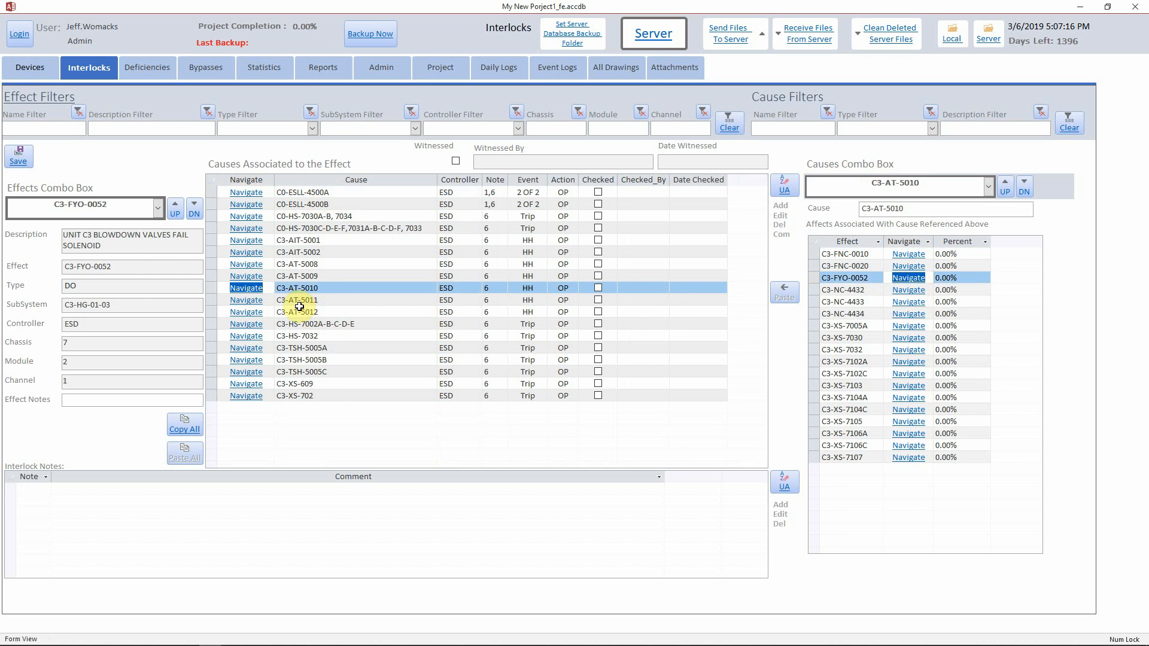
click(911, 303)
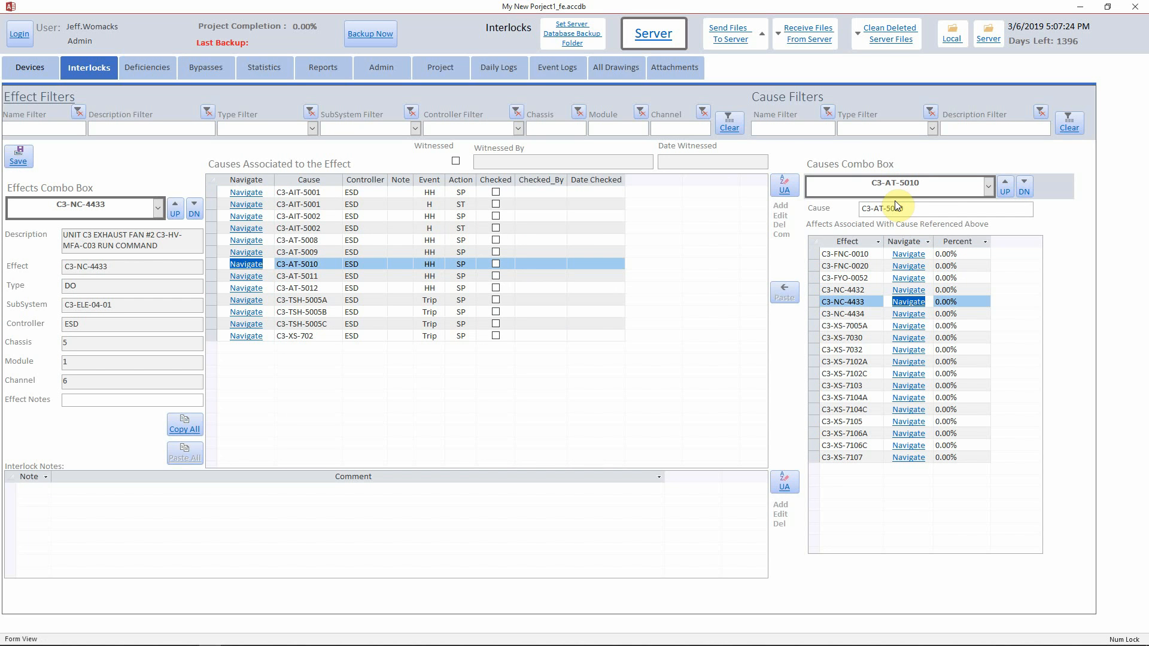
Enable user access to add, edit, delete and commission the causes of effect C3-NC-4433
click(786, 191)
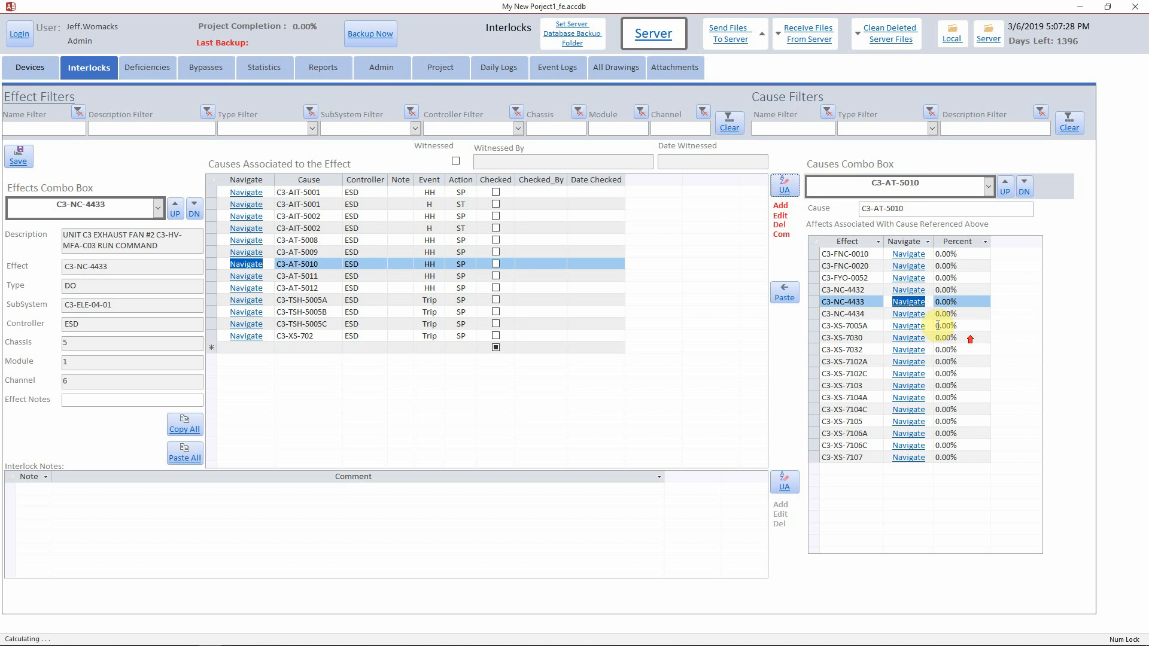
Mark cause C3-AT-5010 as checked under each of its effects C3-FNC-0010, C3-FNC-0020, C3-FYO-0052 and C3-NC-4432
click(908, 254)
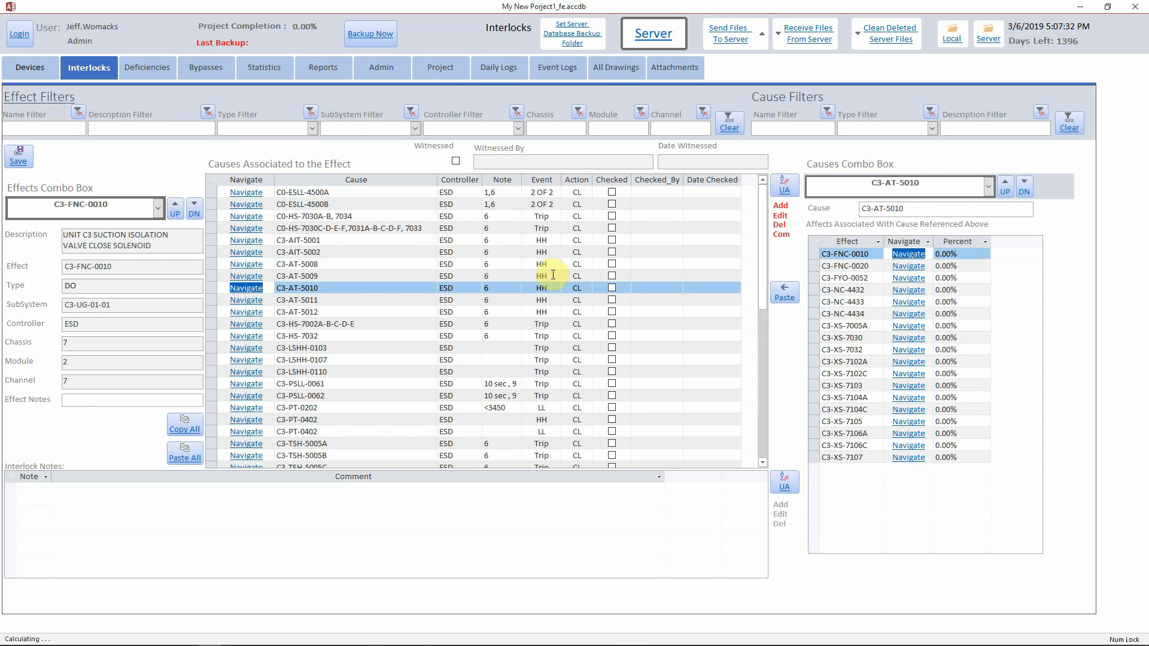
click(612, 288)
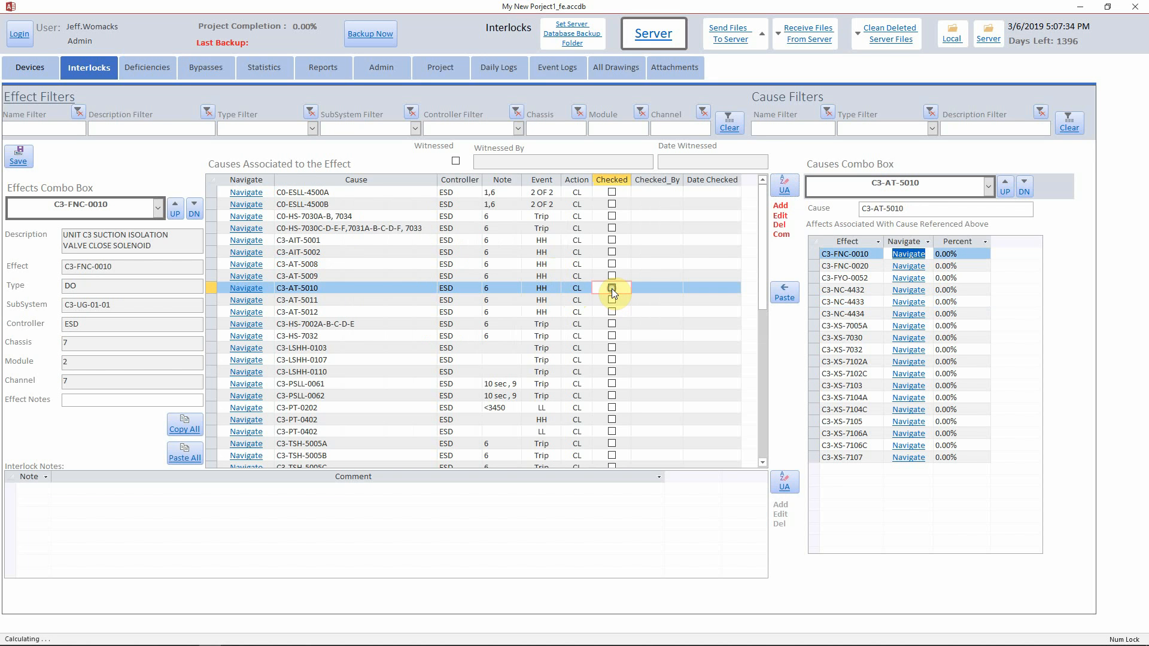
click(901, 268)
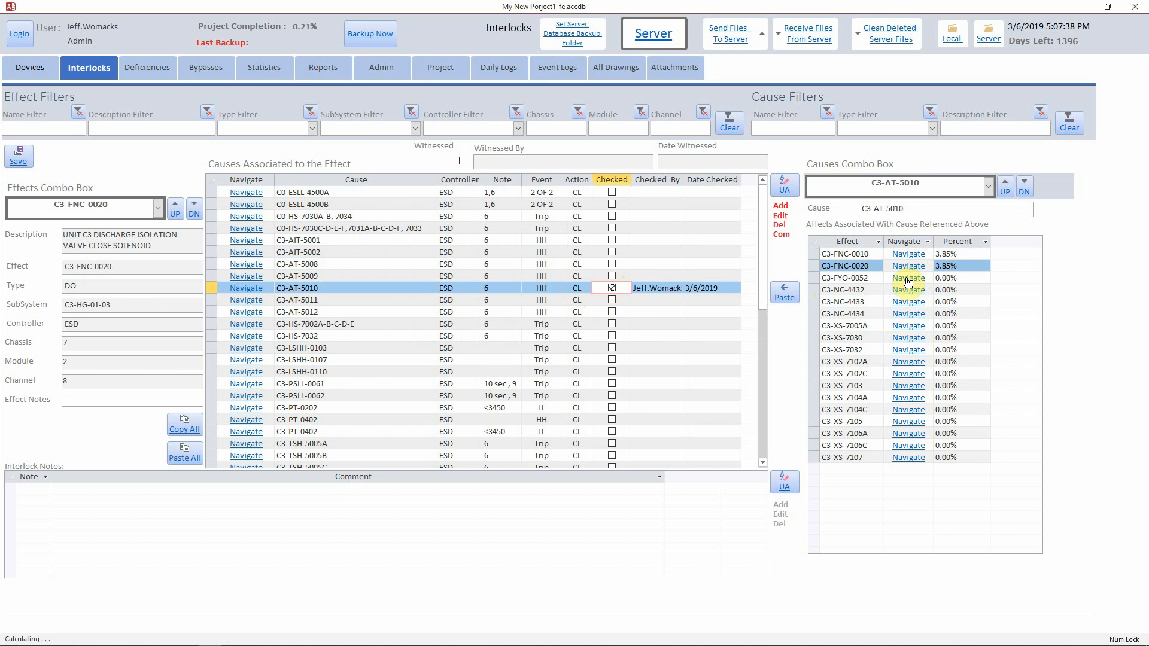
click(910, 278)
click(599, 292)
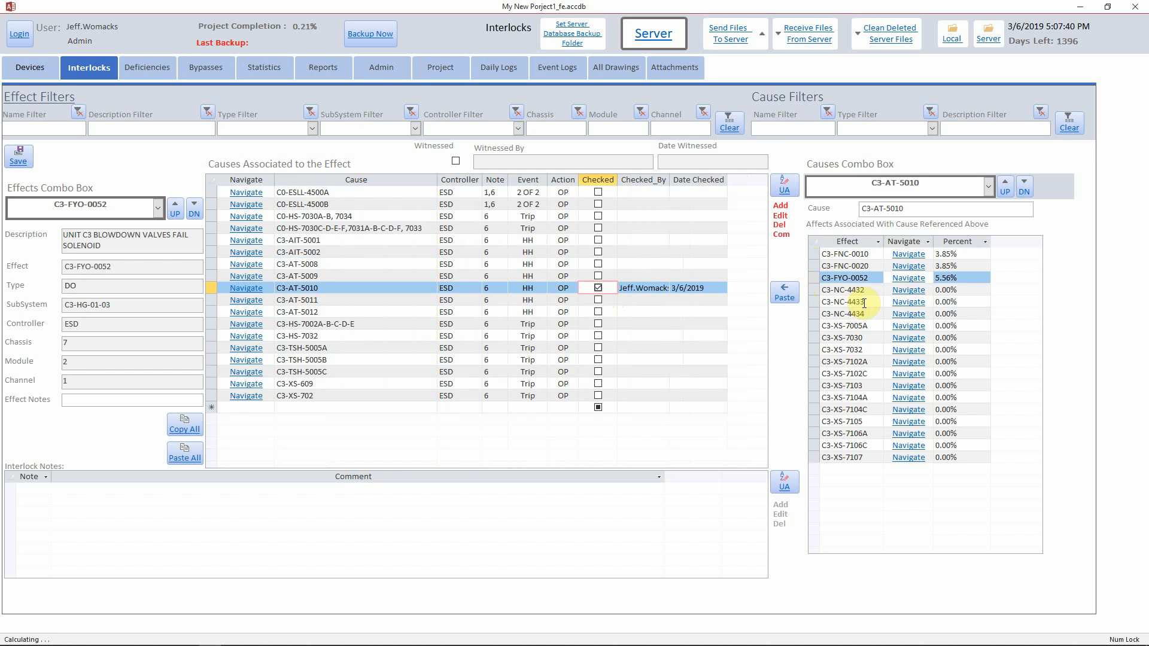
click(908, 290)
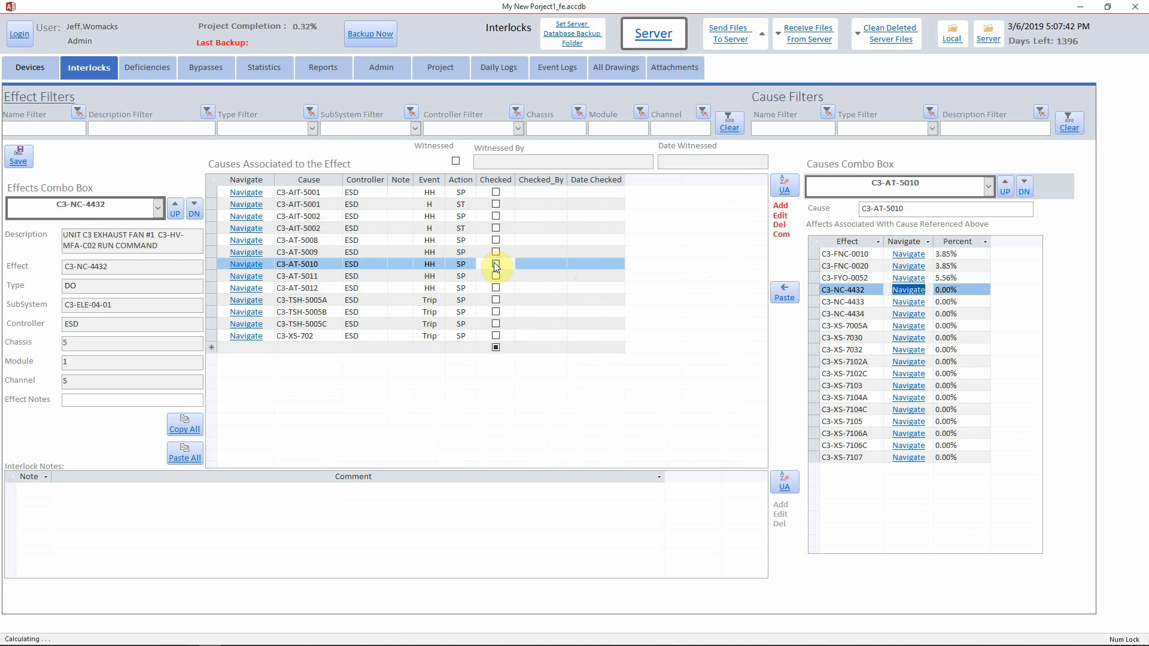
click(496, 264)
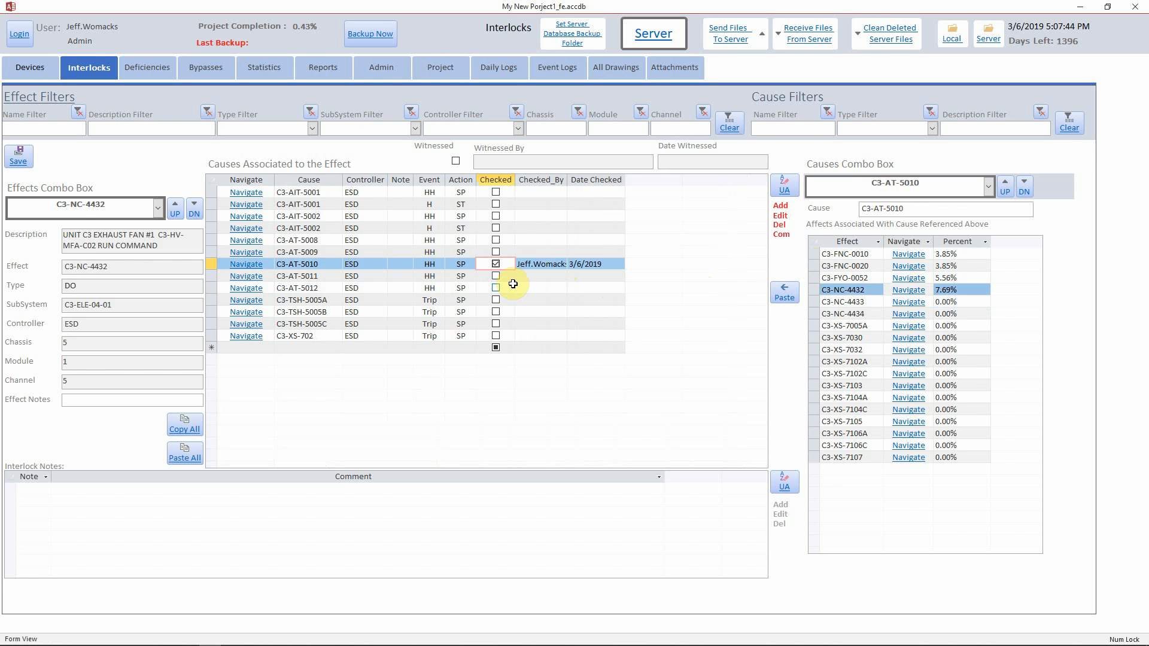